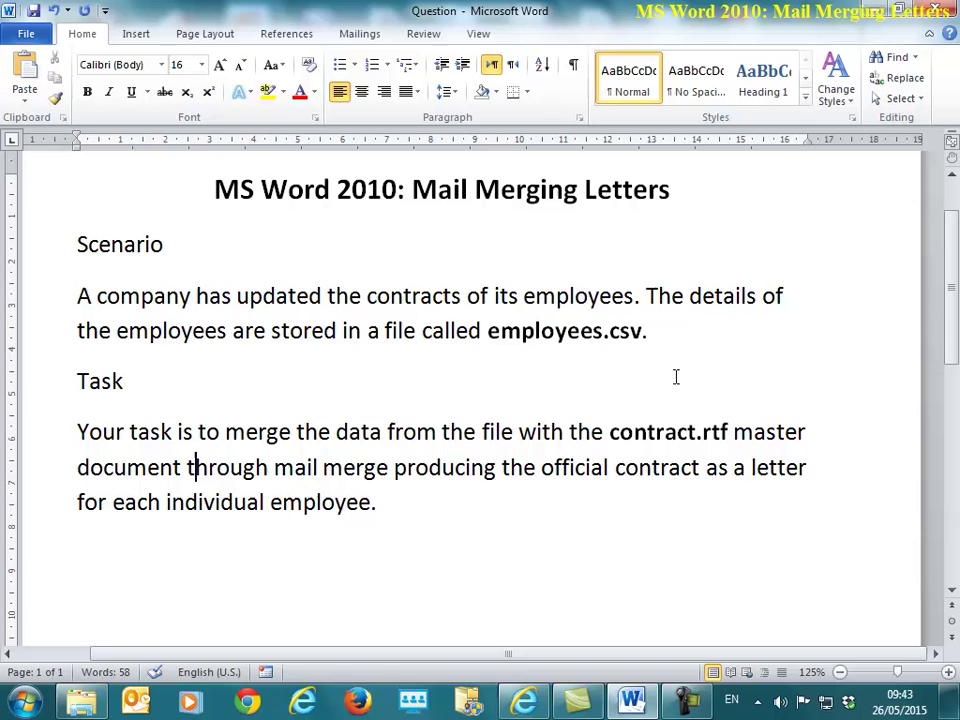
Step: Highlight the employees.csv and contract.rtf file names in the task text to review them
drag(488, 333, 640, 345)
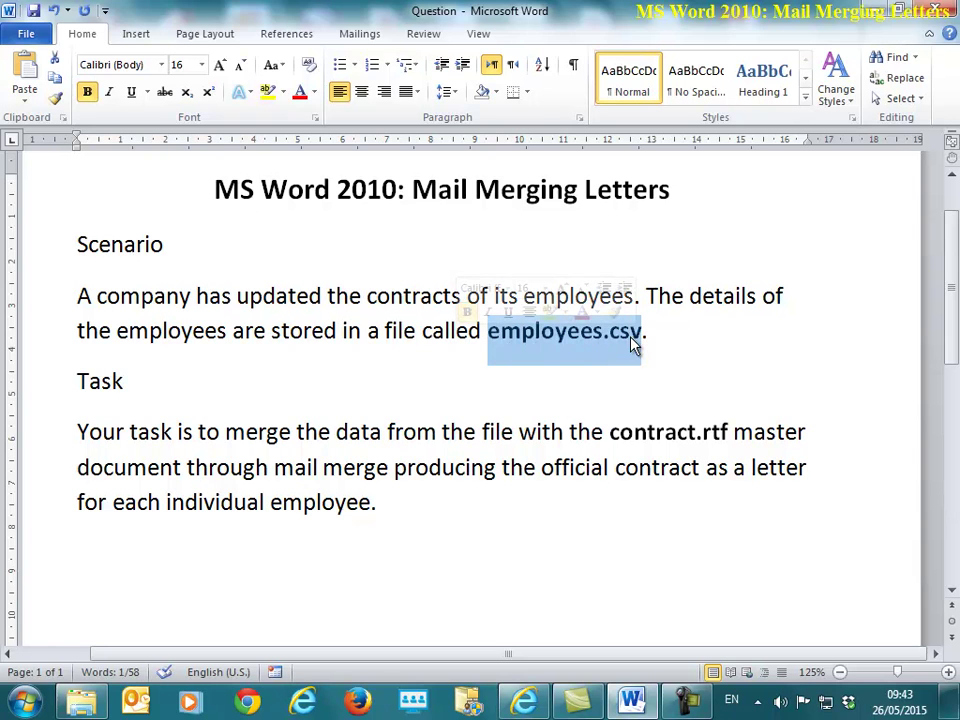
click(708, 364)
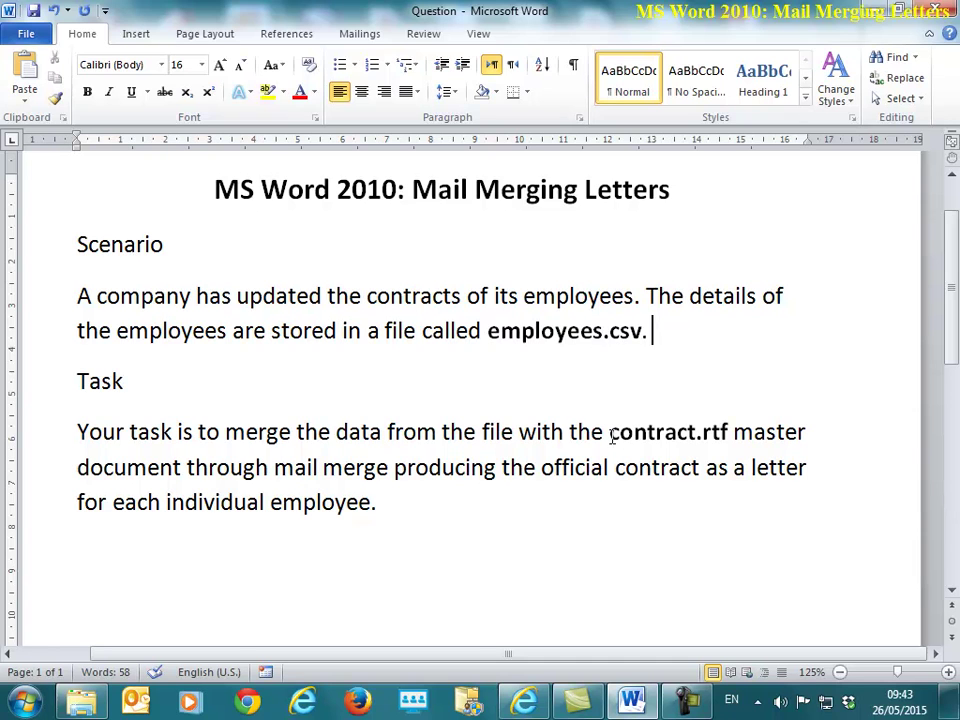
drag(611, 437, 731, 437)
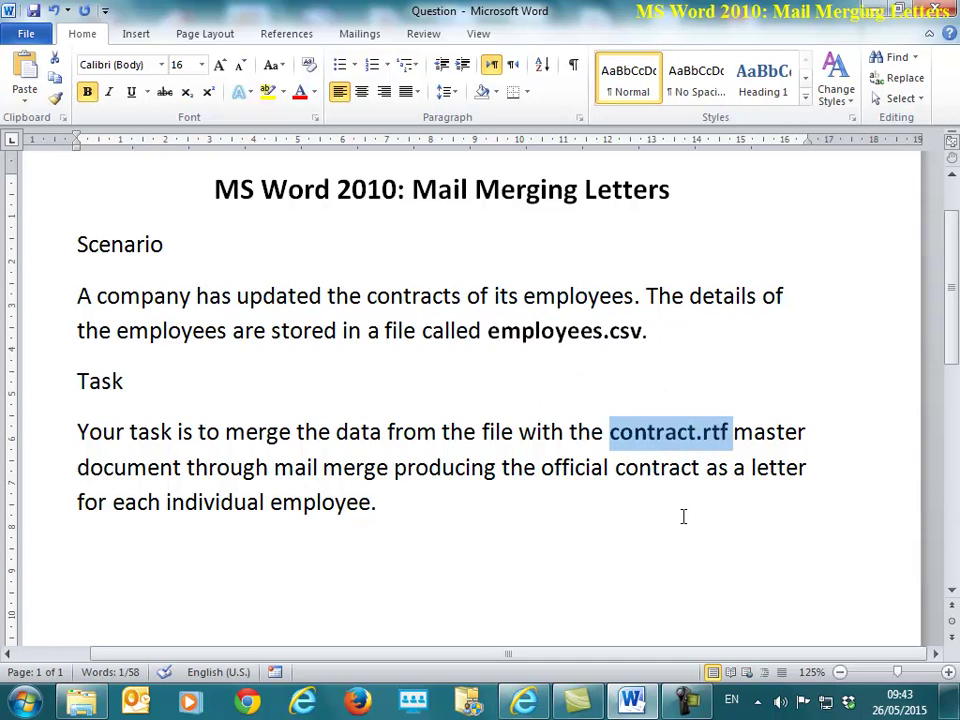
click(527, 505)
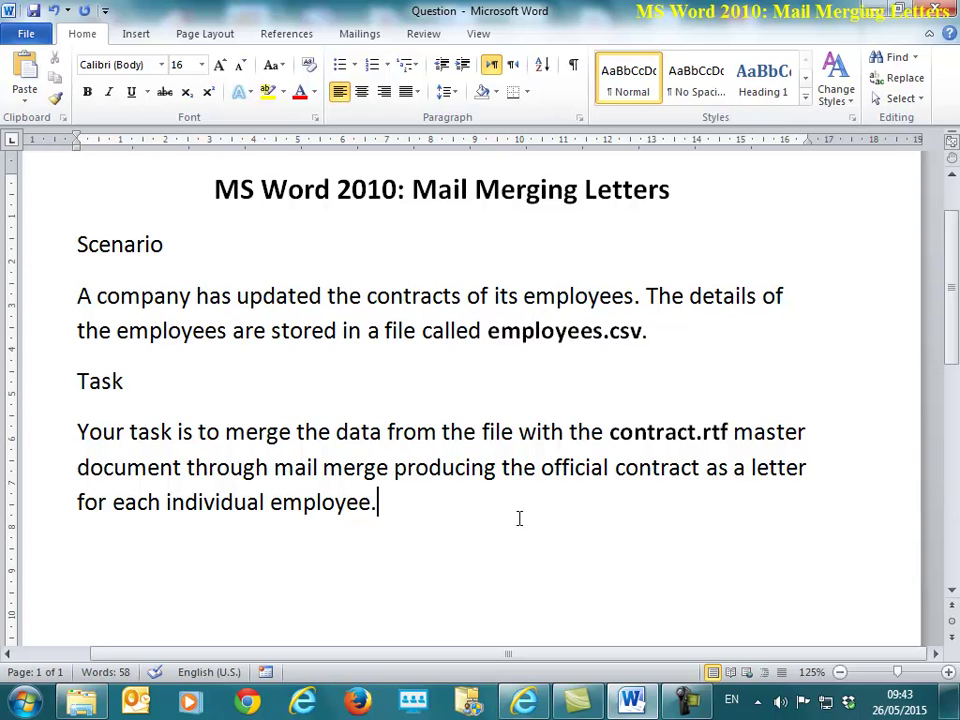
Step: Minimise the Question document and open Employees.csv from the Mail Merge Letters folder
click(877, 18)
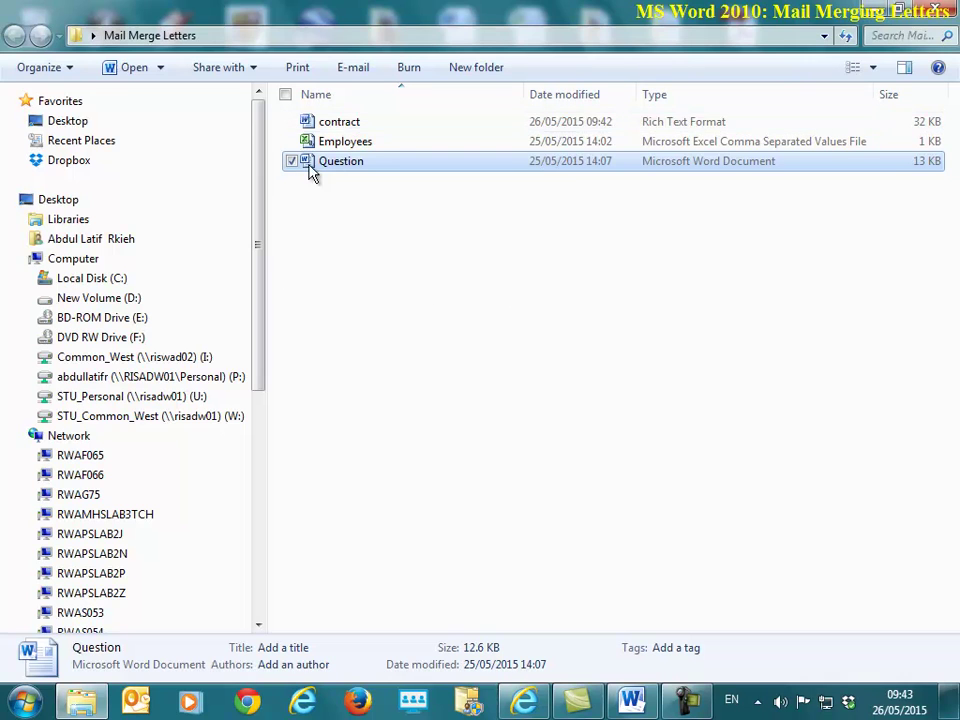
double_click(352, 143)
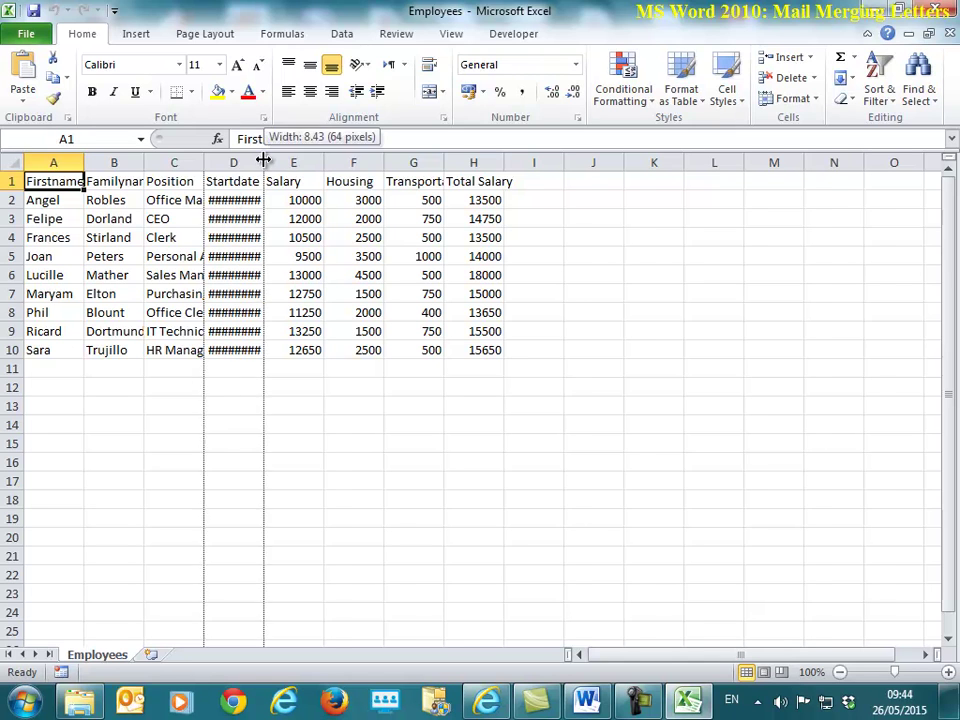
Step: Autofit column D to show the full start dates, then close Employees.csv without saving
double_click(263, 160)
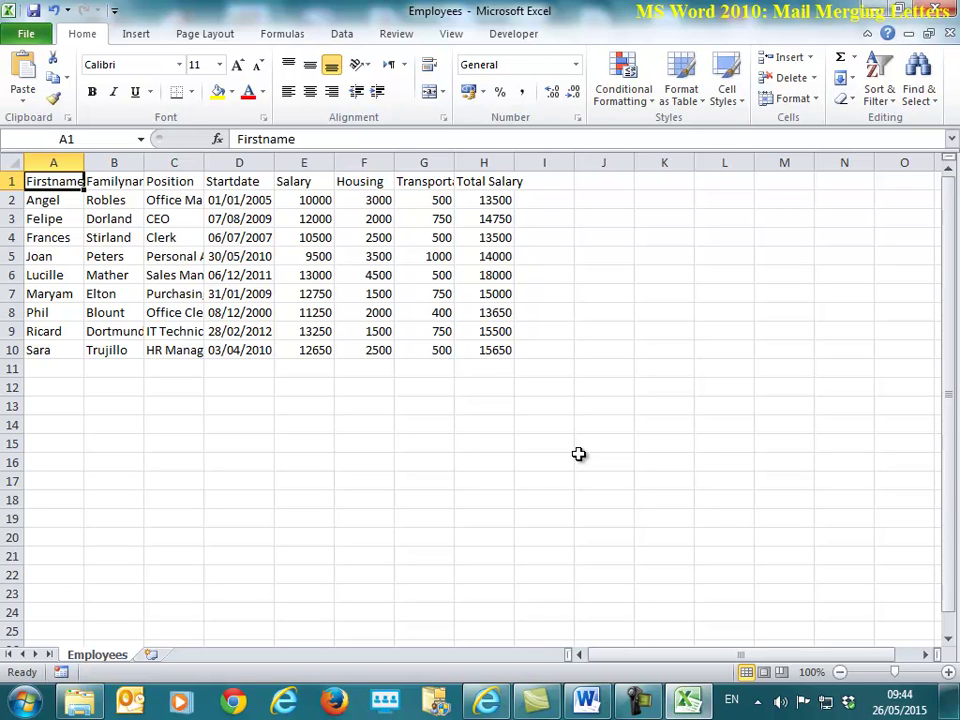
key(alt+F4)
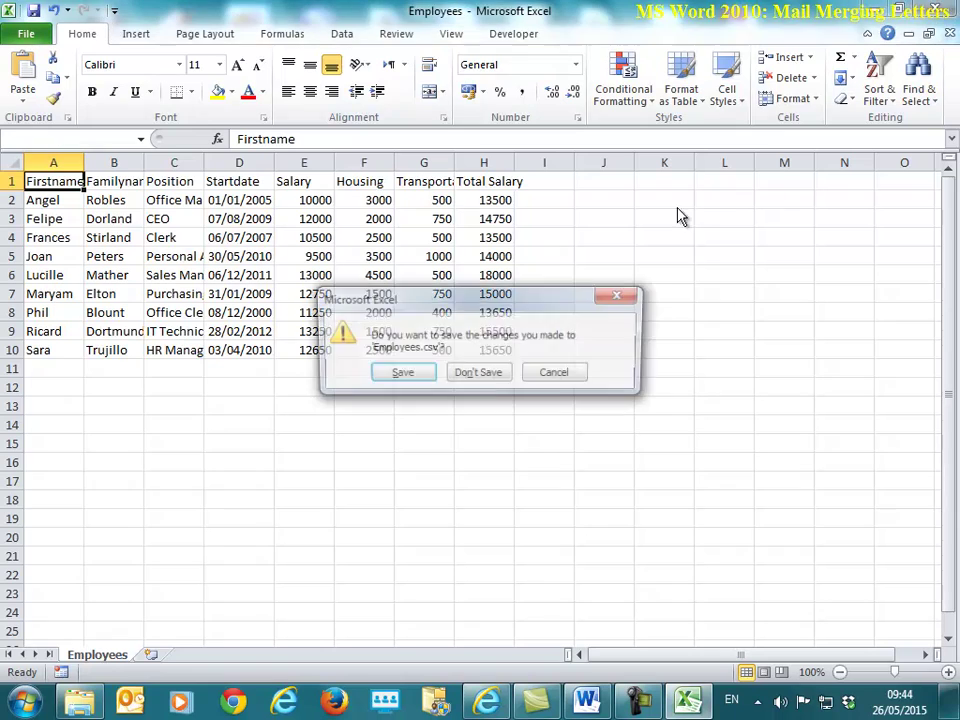
click(492, 376)
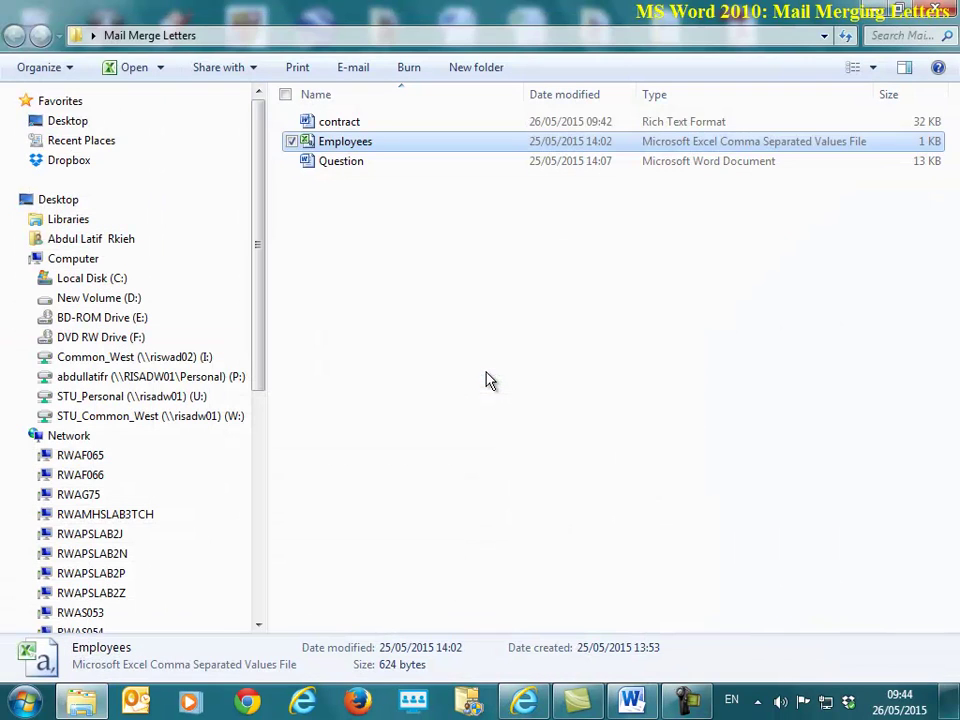
Step: Open the contract letter from the Mail Merge Letters folder
double_click(358, 124)
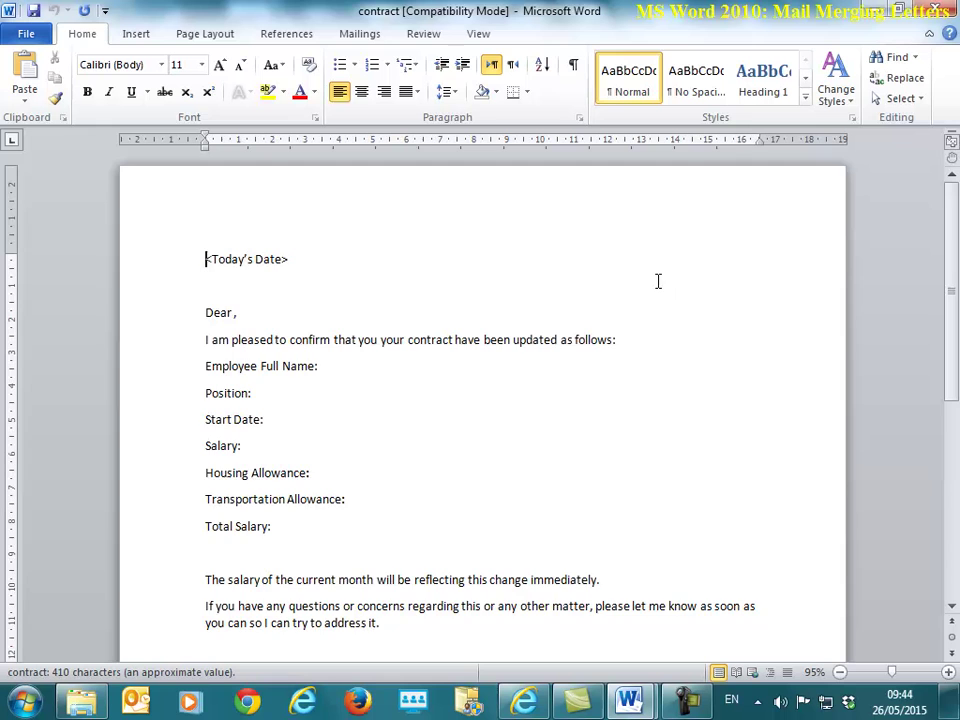
scroll(690, 345, down, 4)
scroll(688, 344, up, 3)
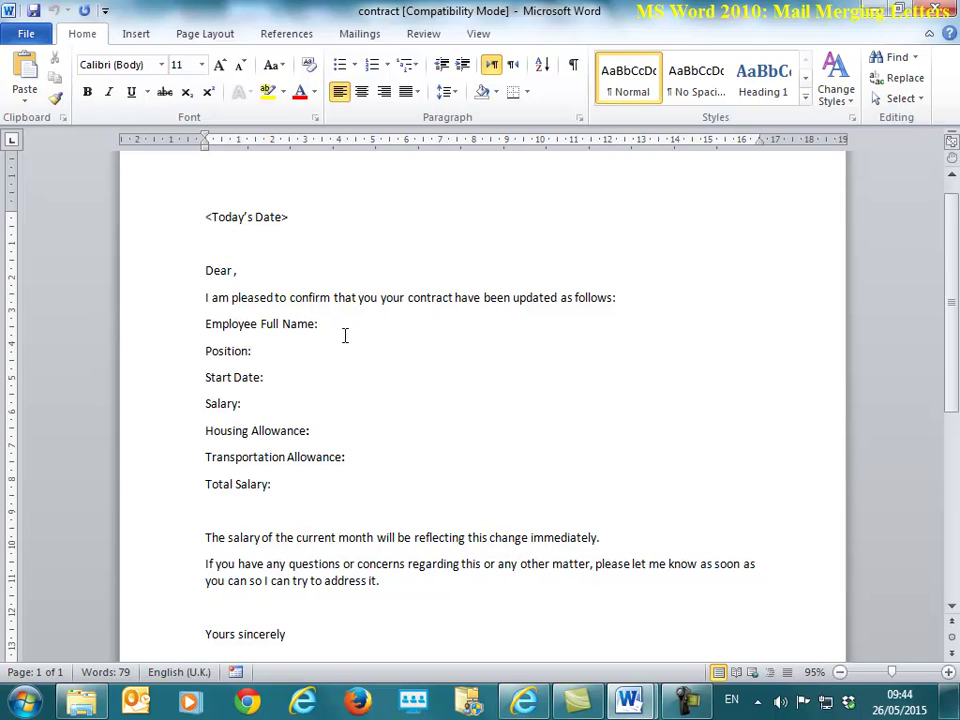
Step: Replace the <Today's Date> placeholder with a bold line reading Date: 26/05/2015
key(shift+End)
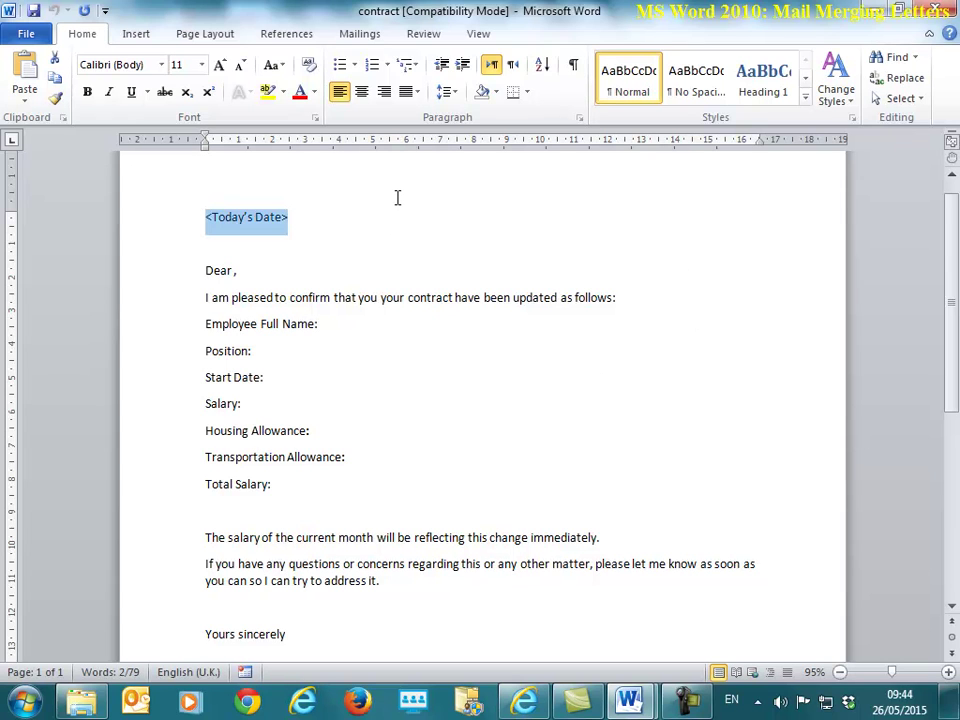
text(Date)
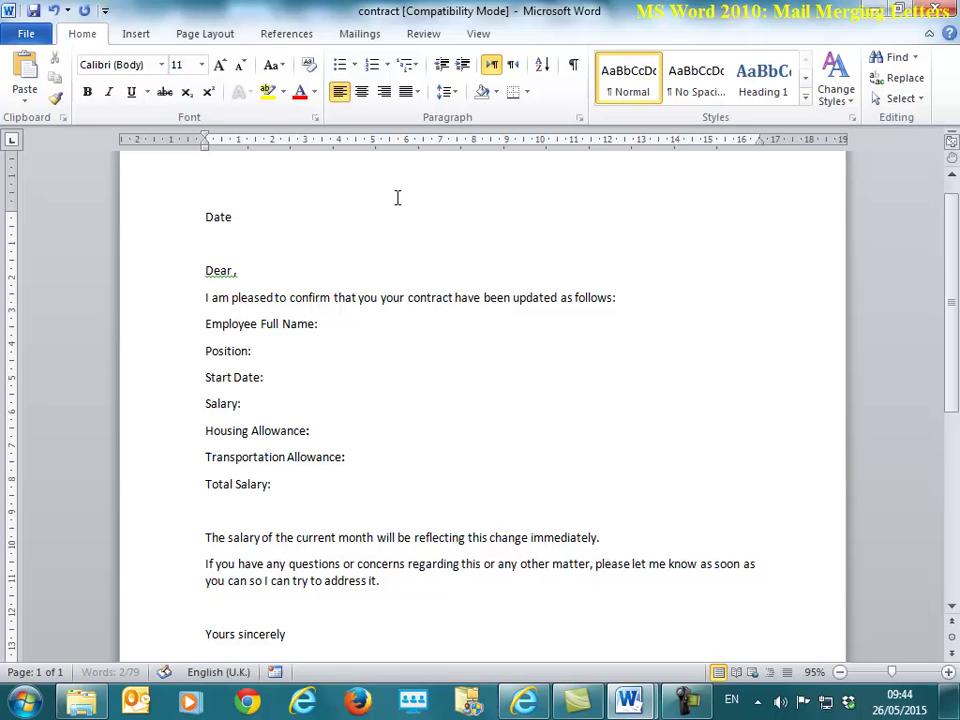
text(:)
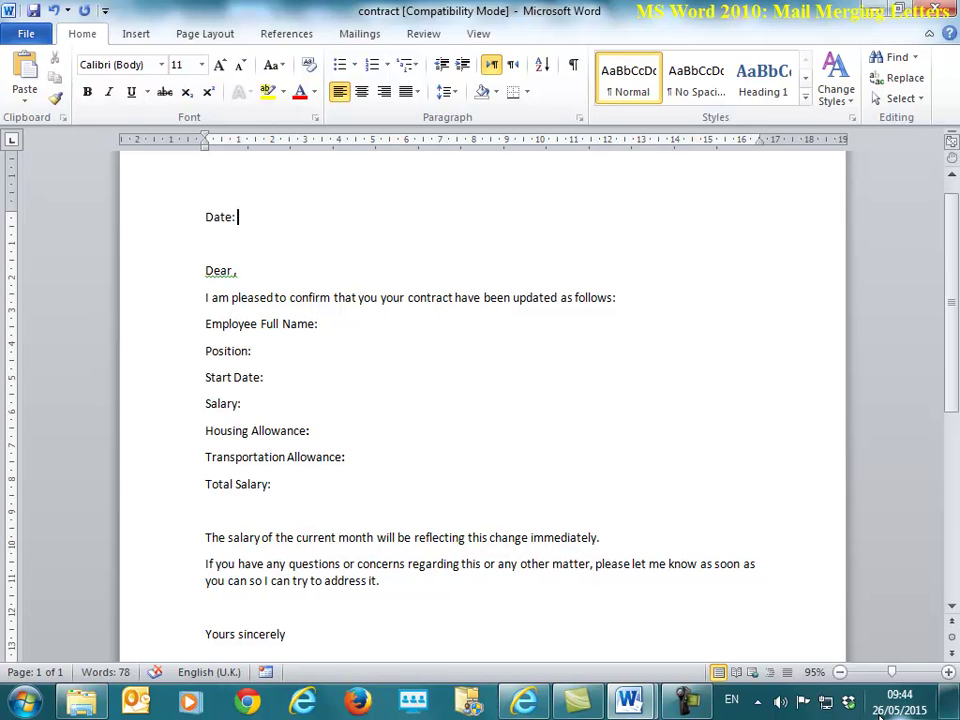
text( 26/05/2)
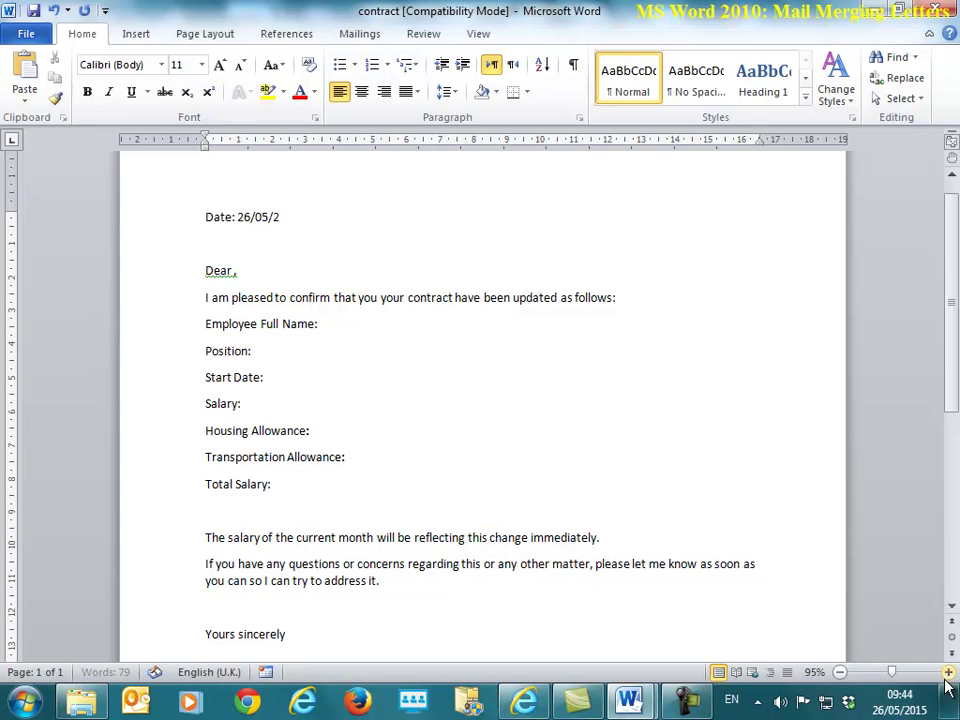
text(015)
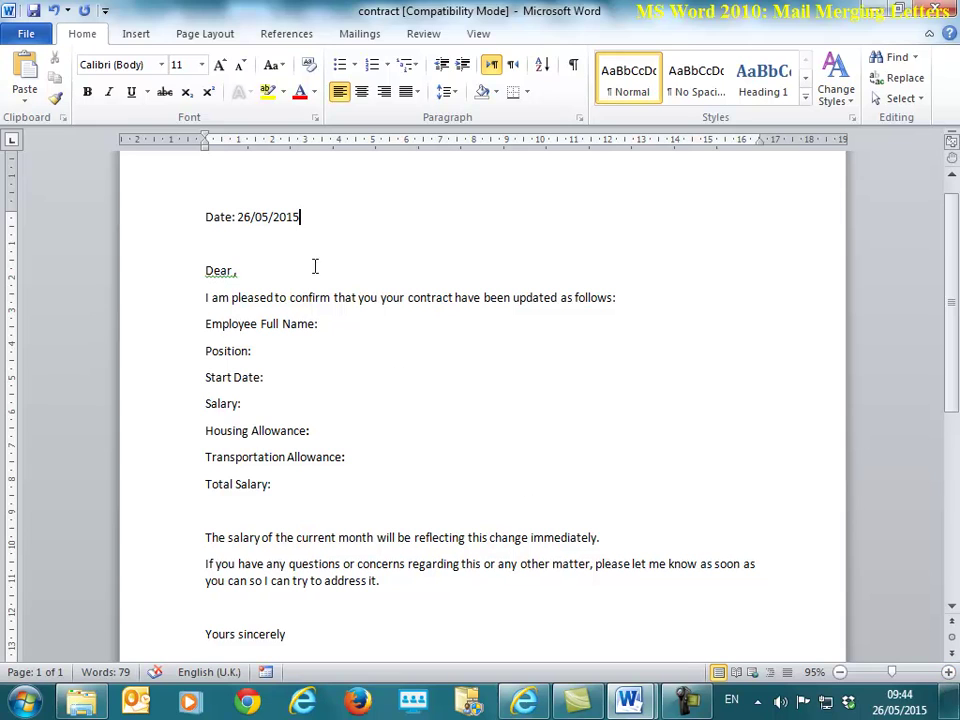
drag(205, 216, 305, 216)
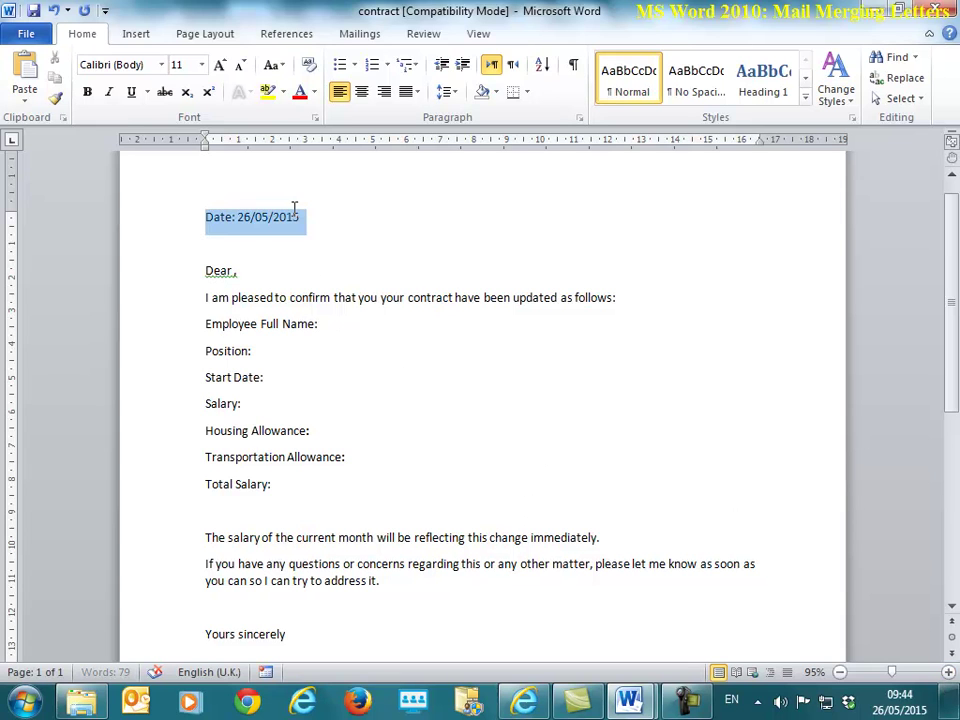
click(87, 91)
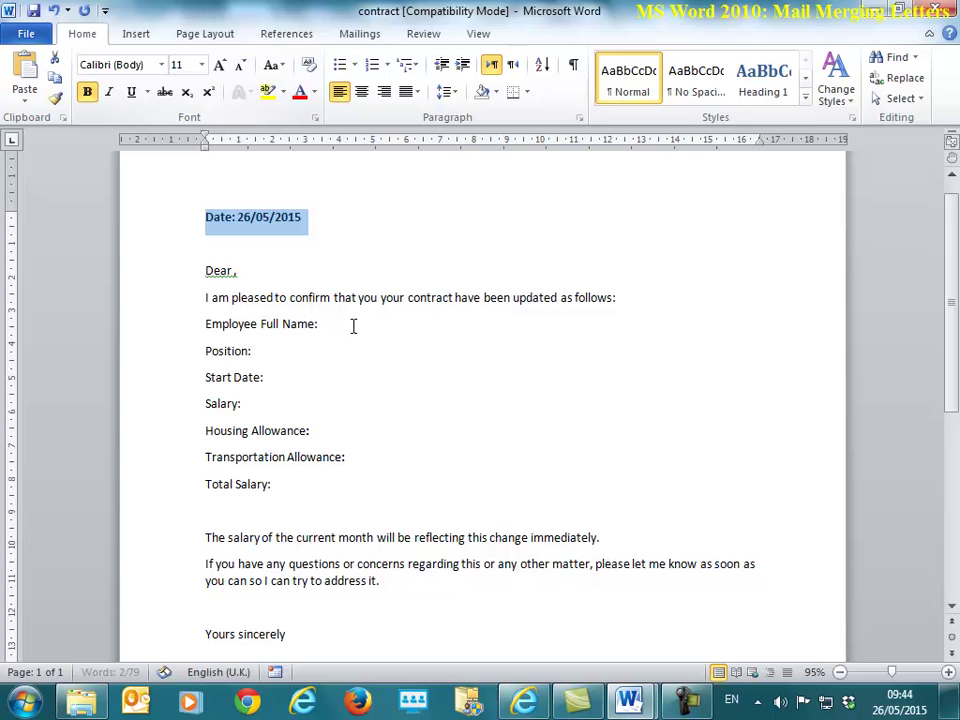
click(354, 325)
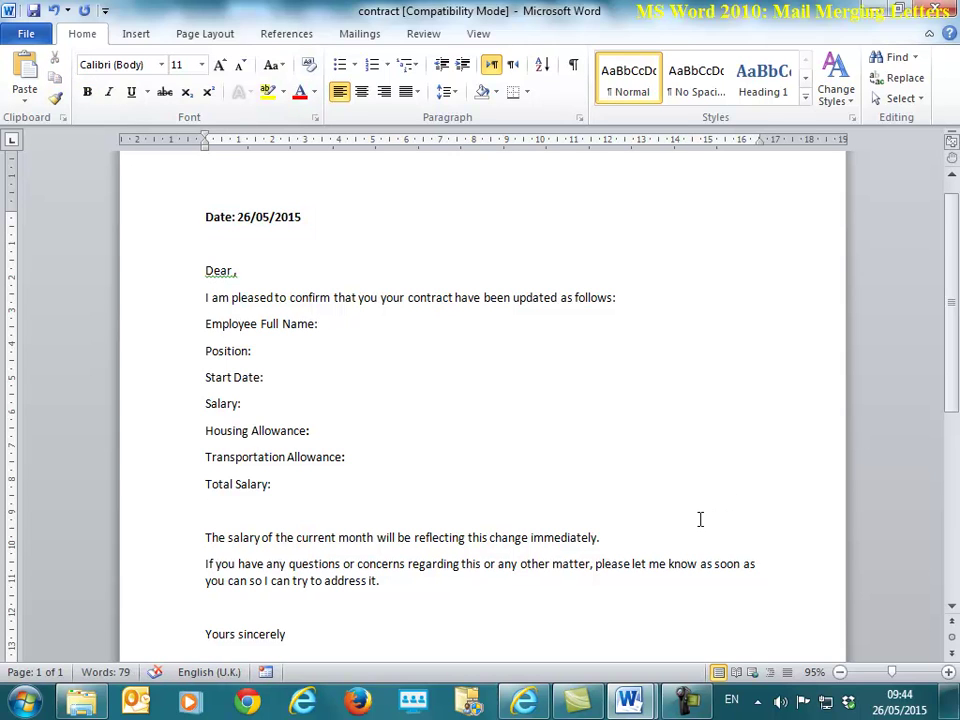
Step: Run the Step by Step Mail Merge Wizard for letters on the current document, reaching step 3
click(360, 35)
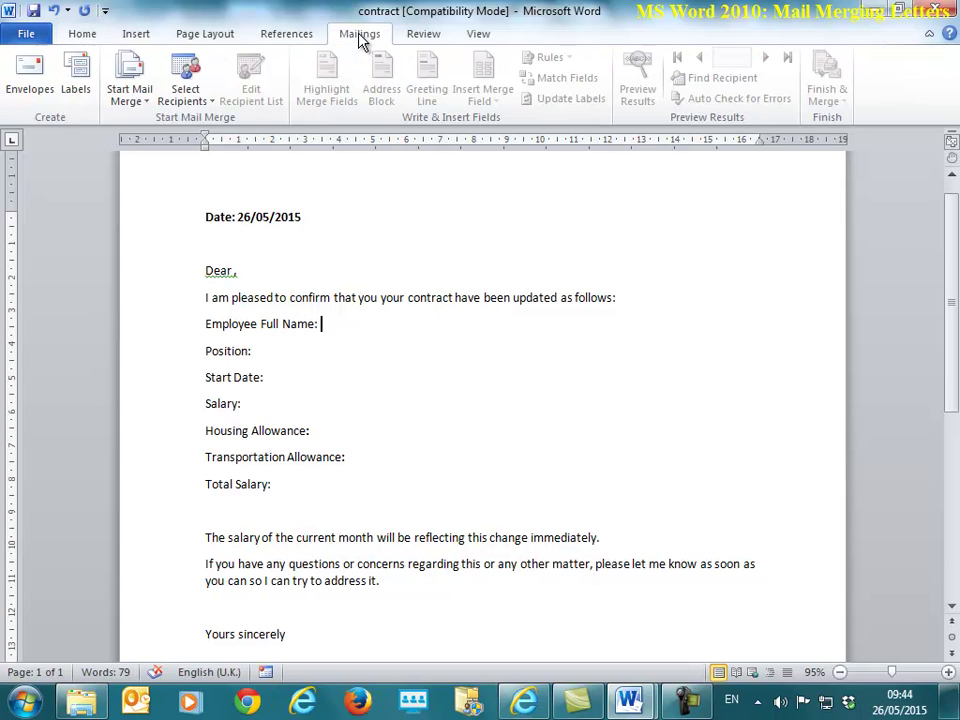
click(143, 104)
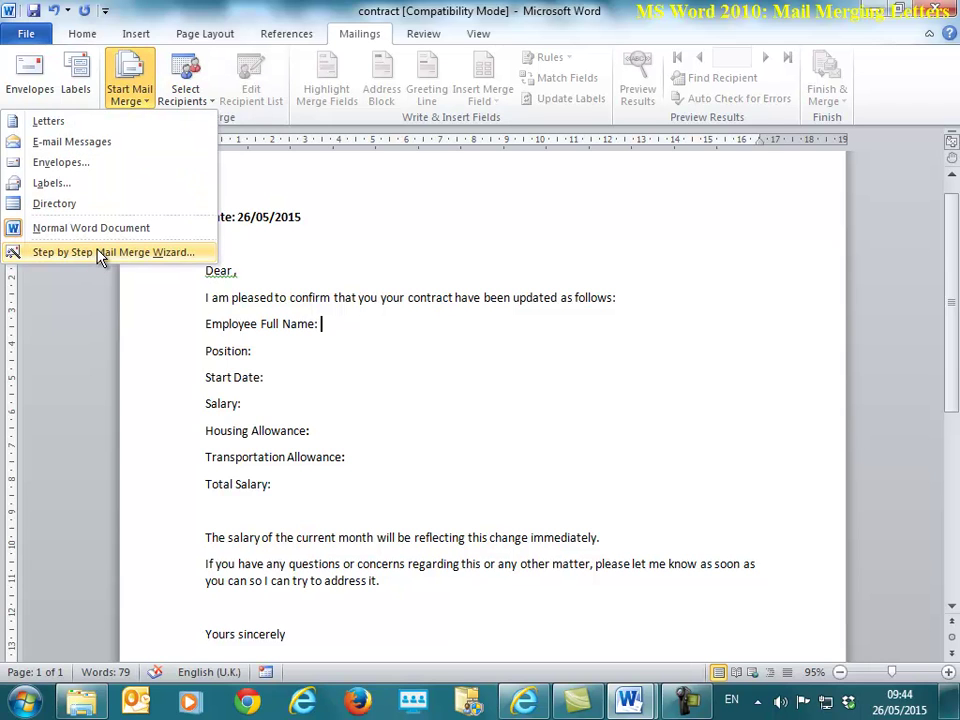
click(130, 254)
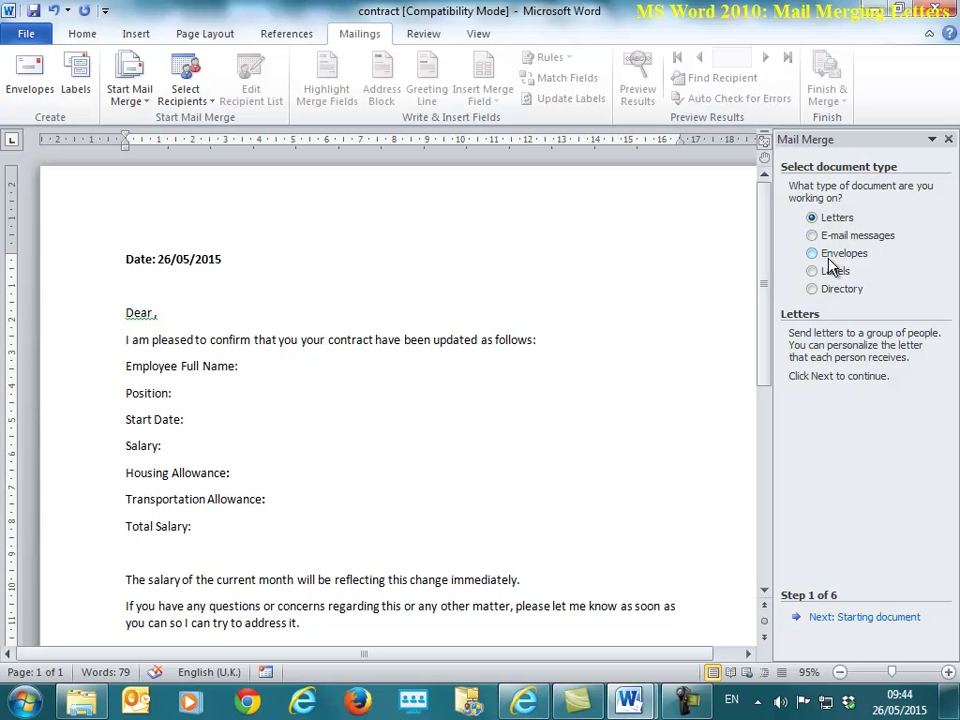
click(909, 622)
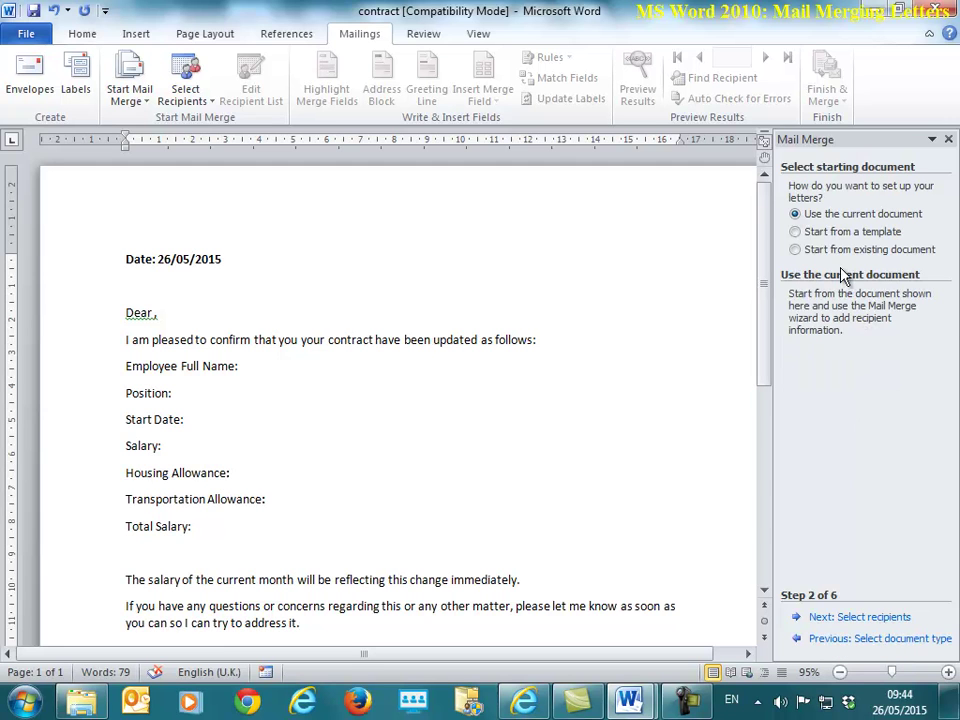
click(886, 618)
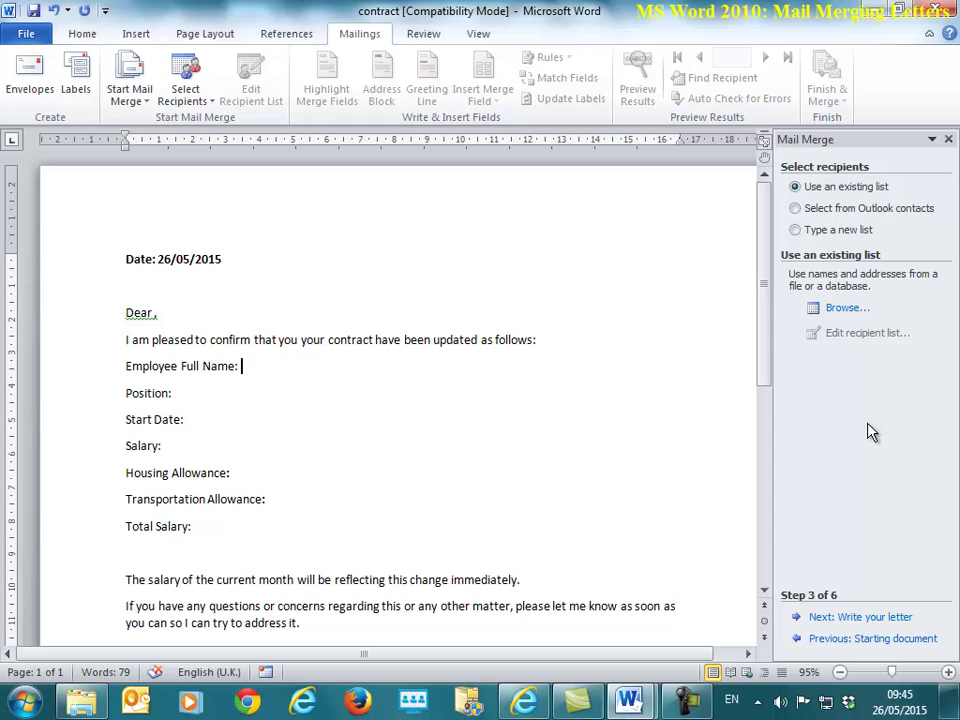
Step: Choose the Employees file in the Desktop's Mail Merge Letters folder as the recipient list
click(843, 310)
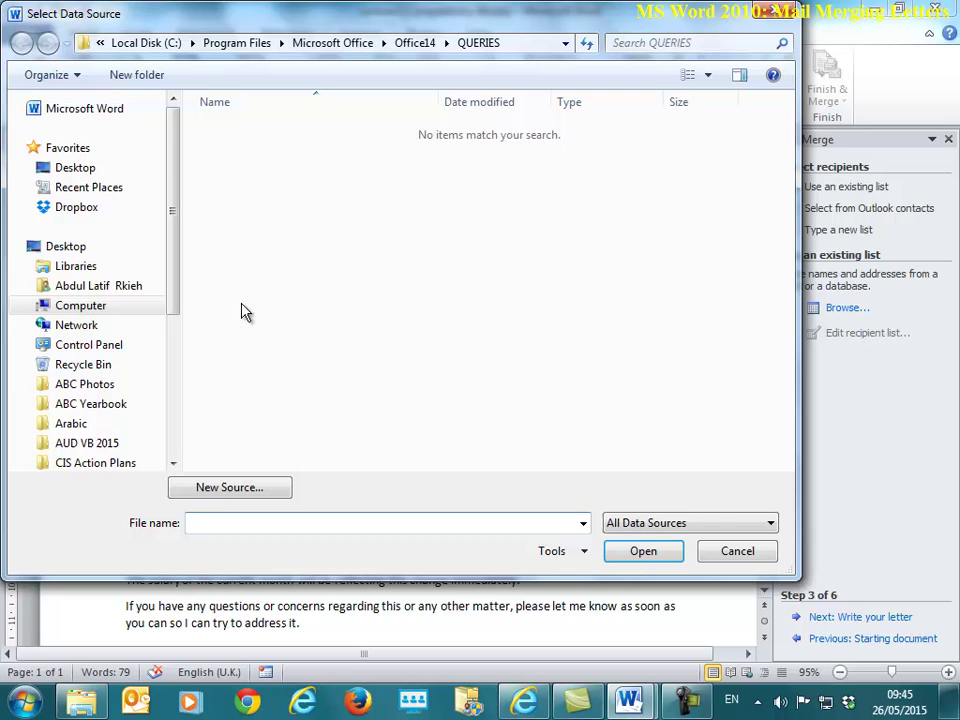
click(105, 172)
scroll(315, 343, down, 5)
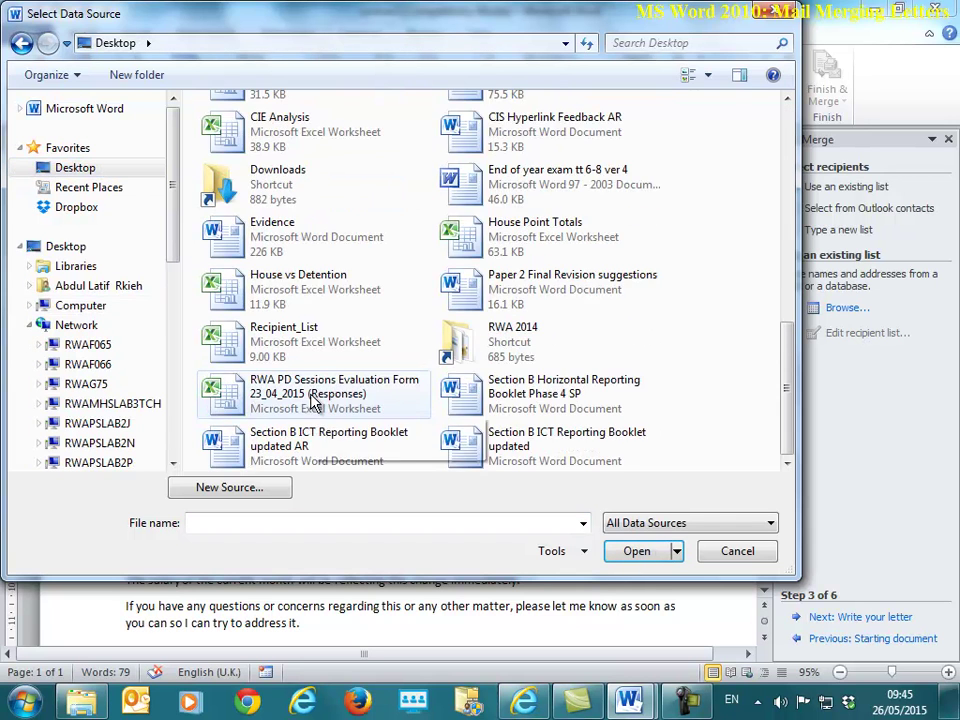
scroll(315, 375, up, 3)
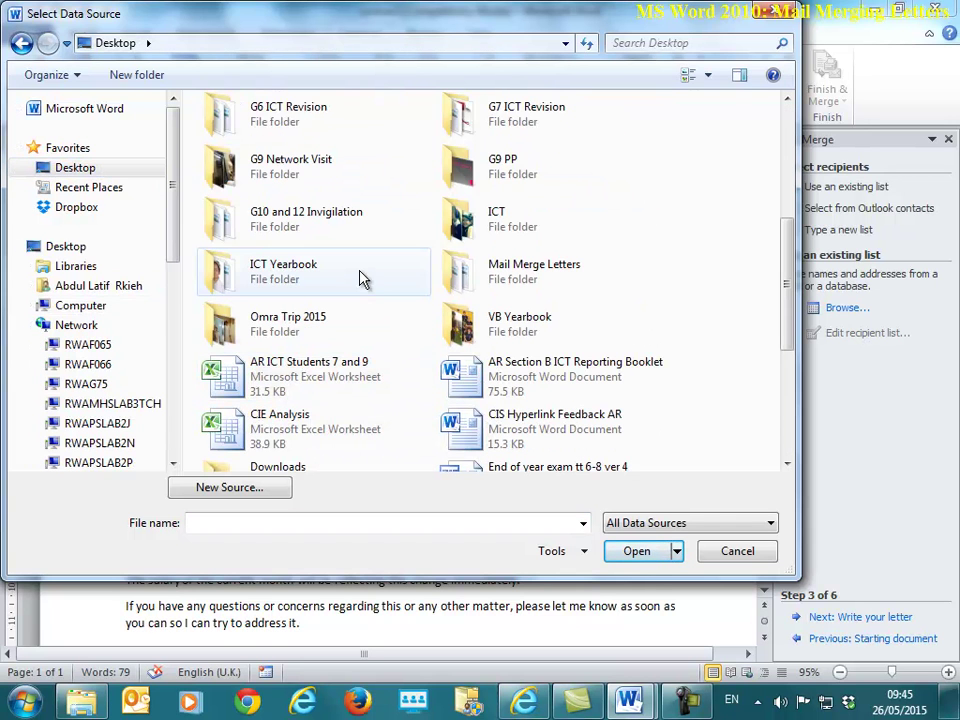
double_click(561, 262)
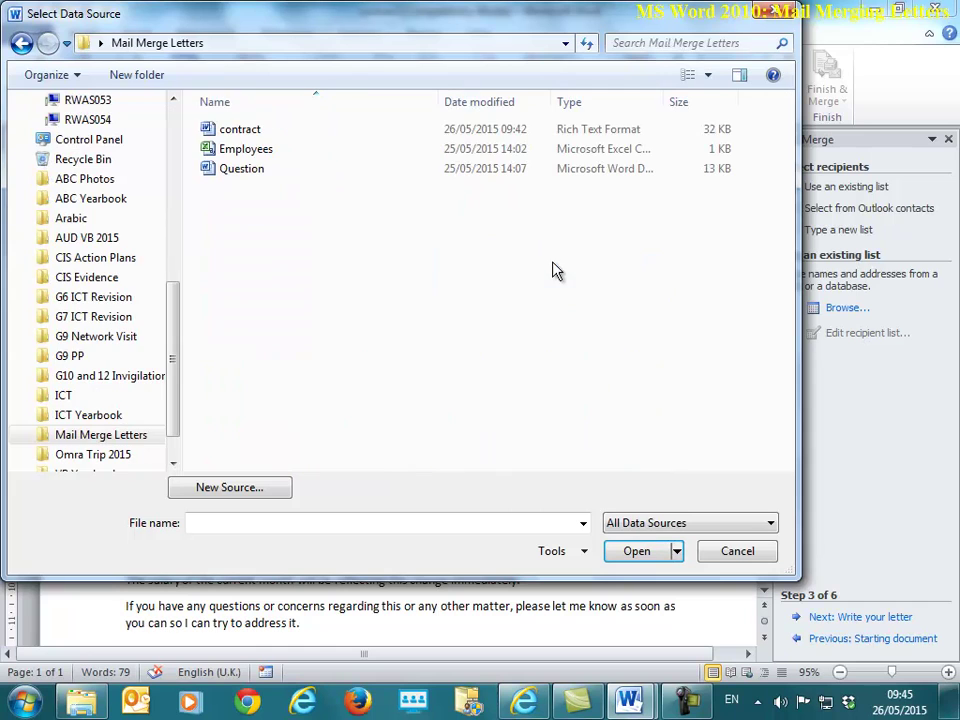
double_click(268, 152)
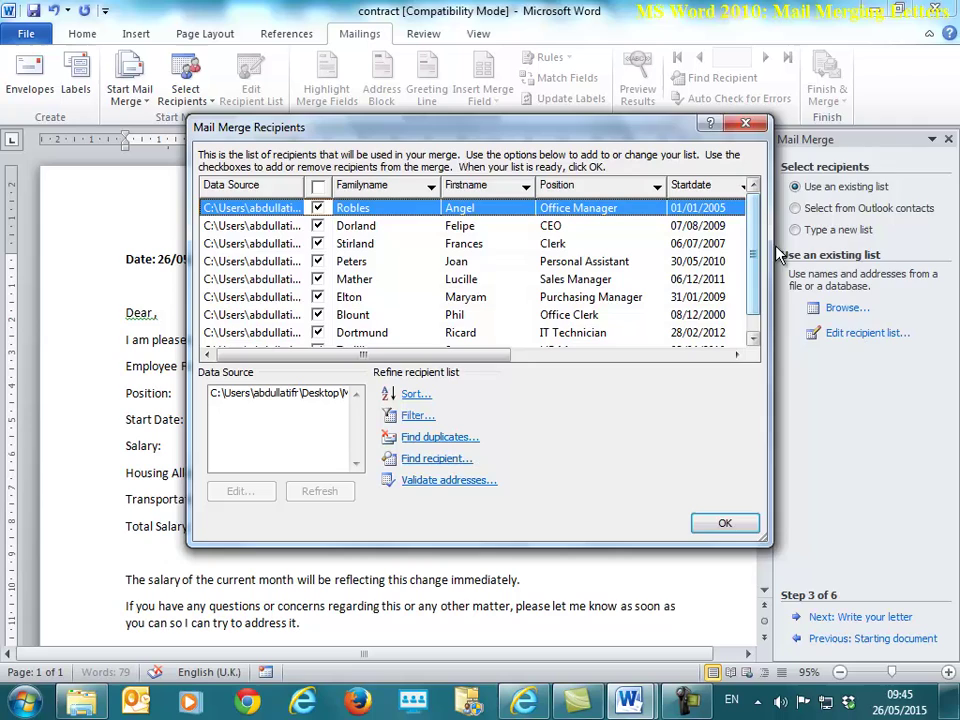
Step: Widen the Mail Merge Recipients dialog and try a Transportation = 500 filter, then clear it
drag(771, 254, 953, 258)
drag(617, 127, 472, 134)
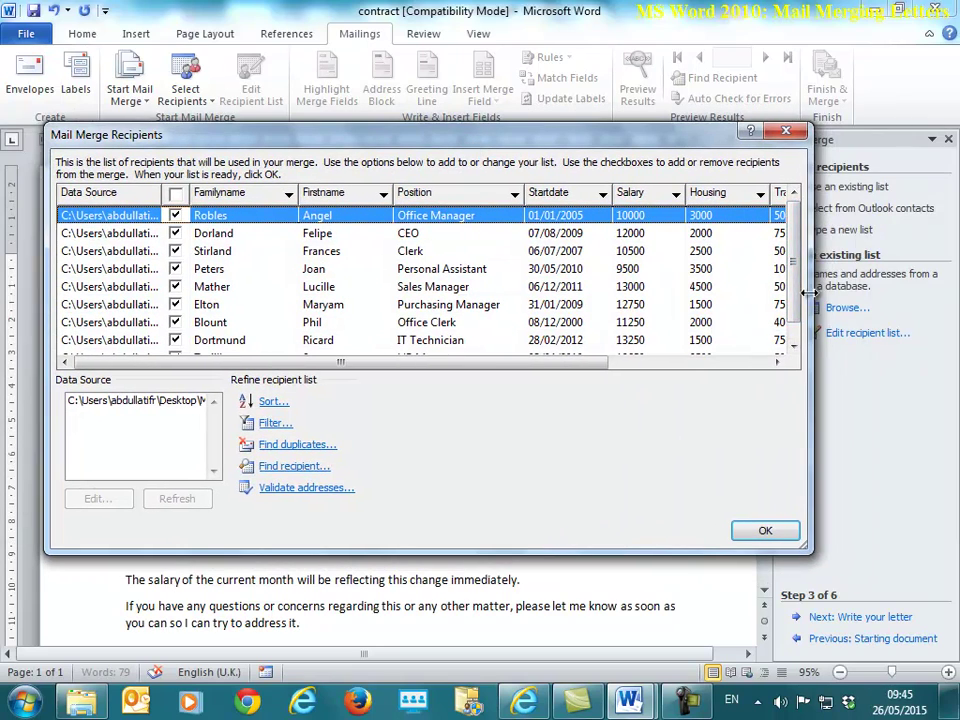
drag(811, 300, 945, 300)
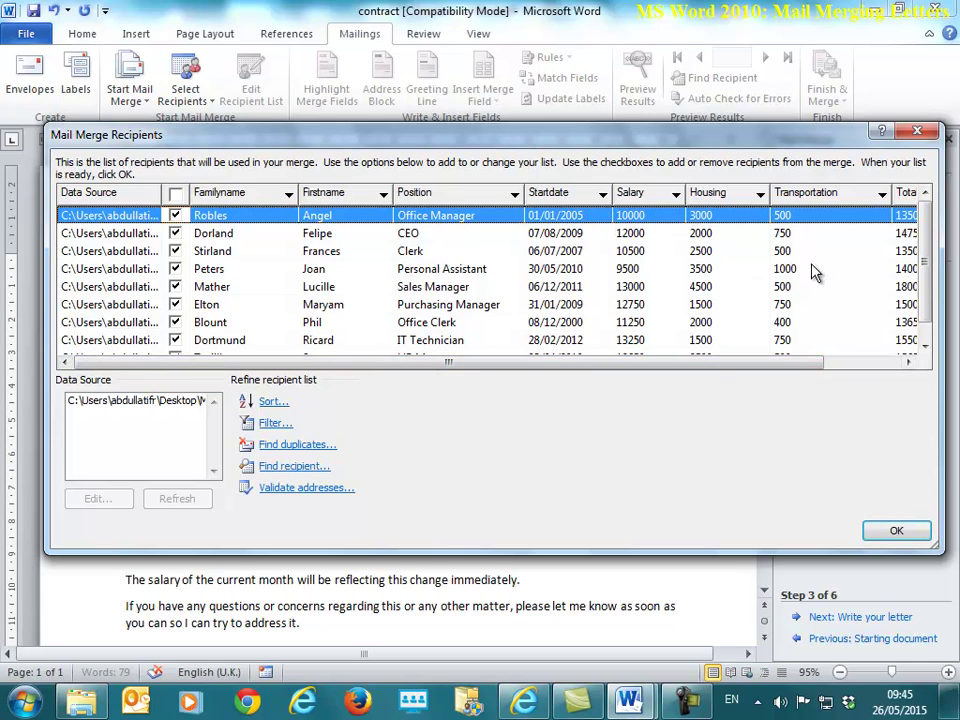
click(882, 194)
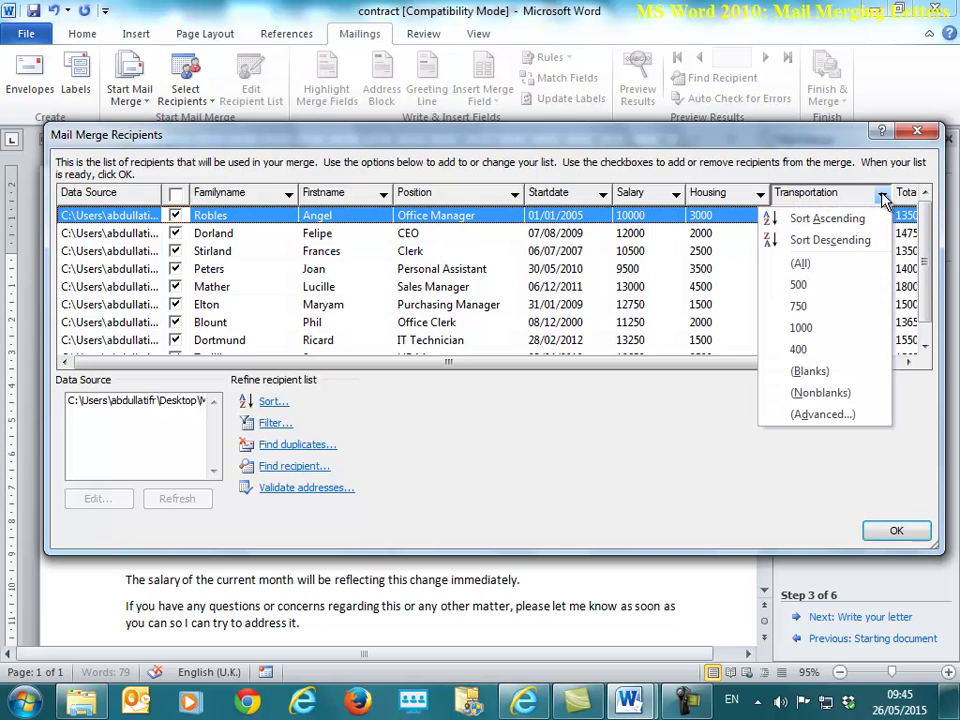
click(823, 288)
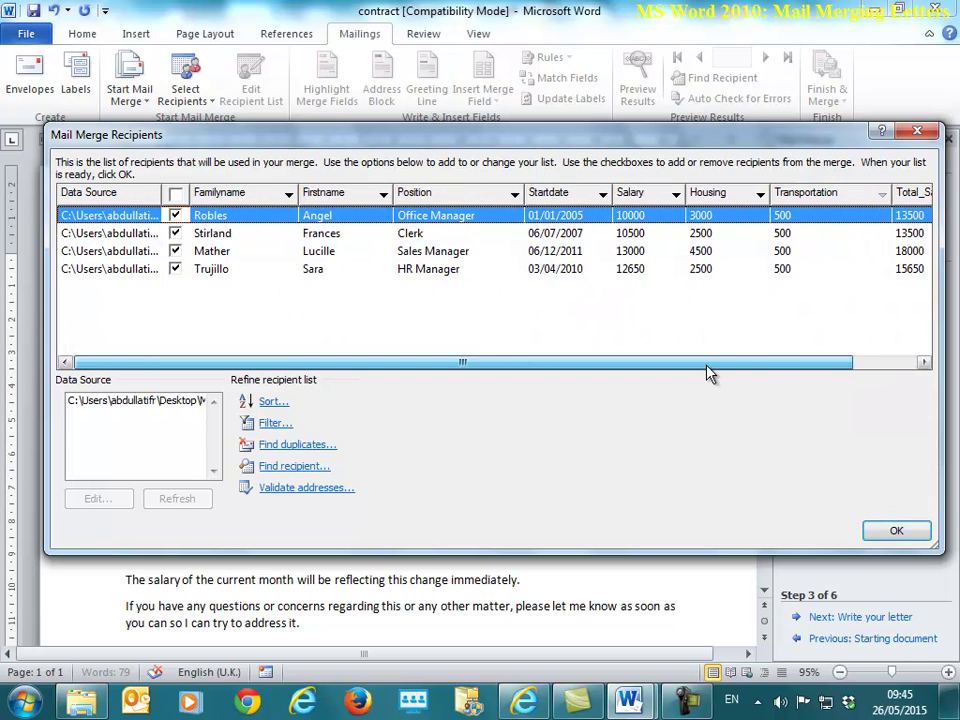
click(881, 197)
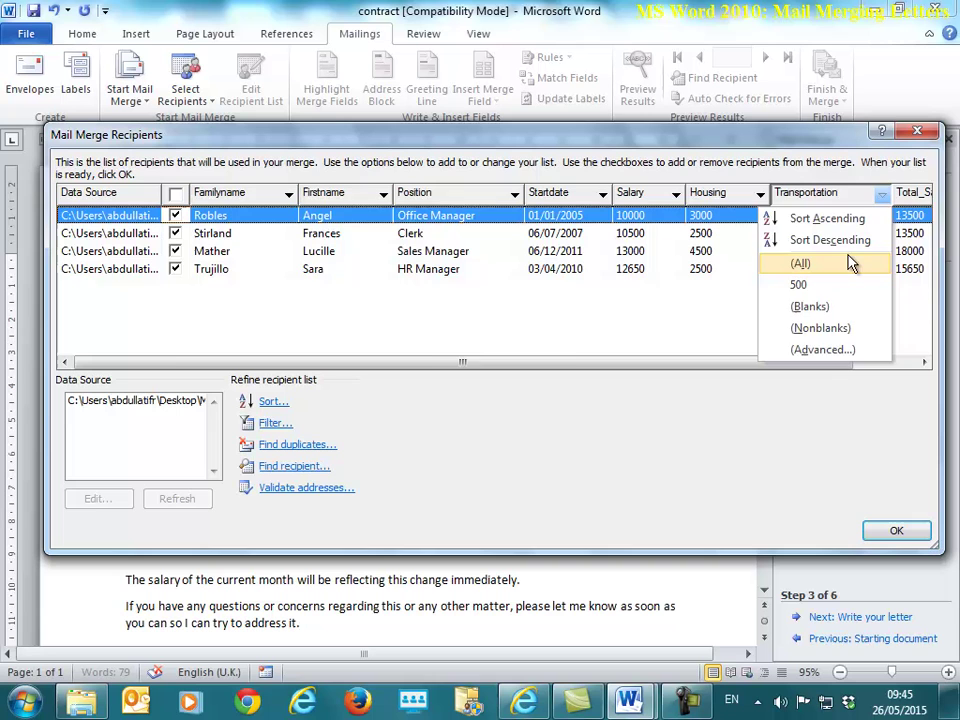
click(800, 321)
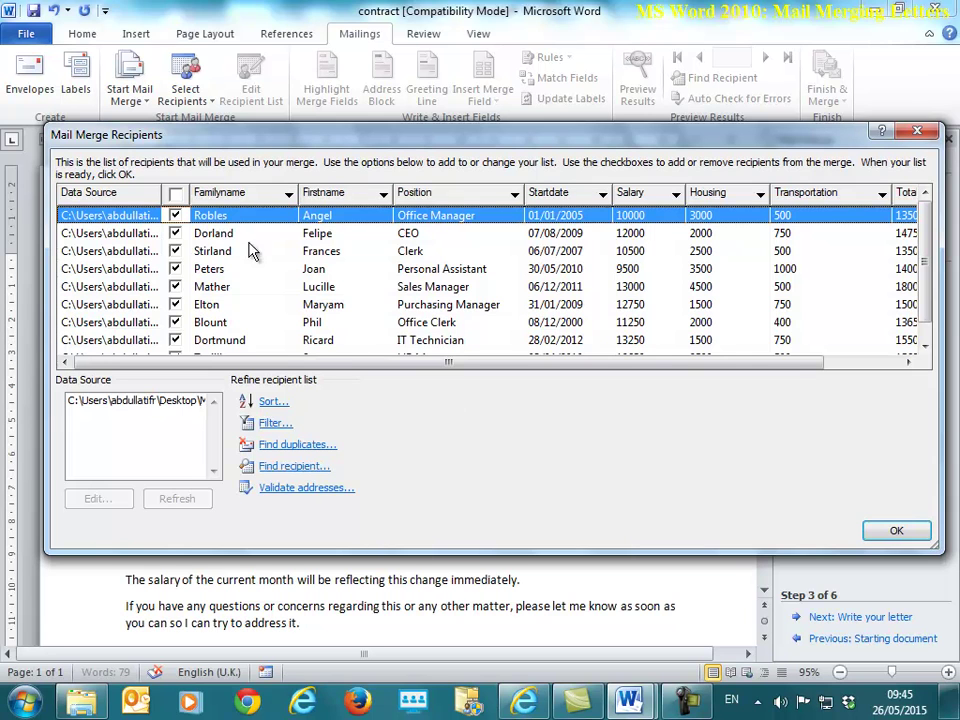
Step: Sort the recipients ascending by Familyname and accept the list
click(289, 194)
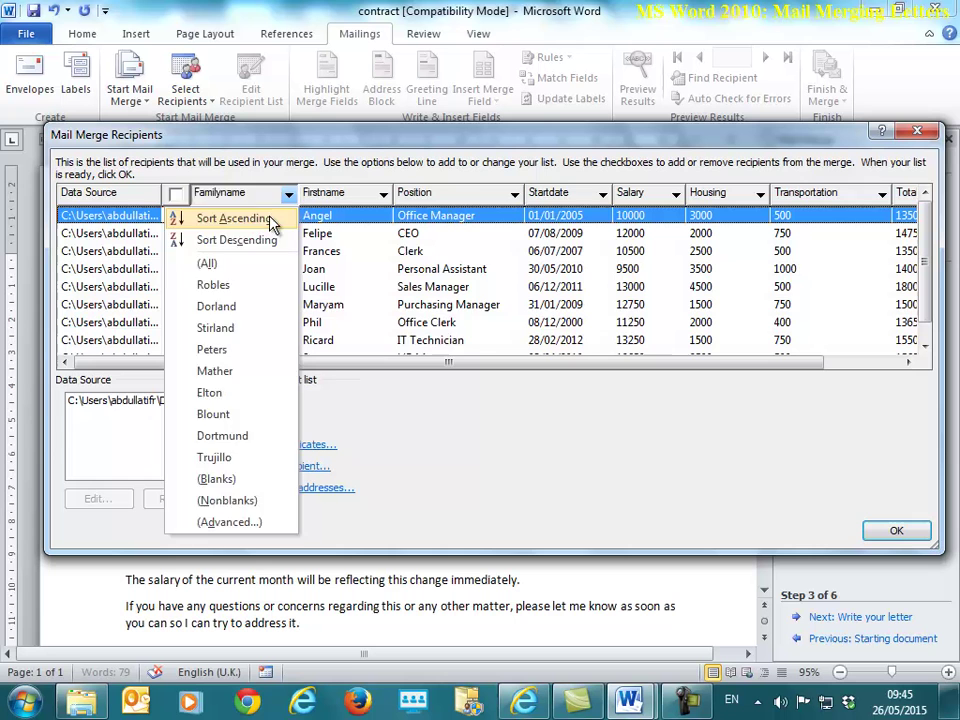
click(268, 218)
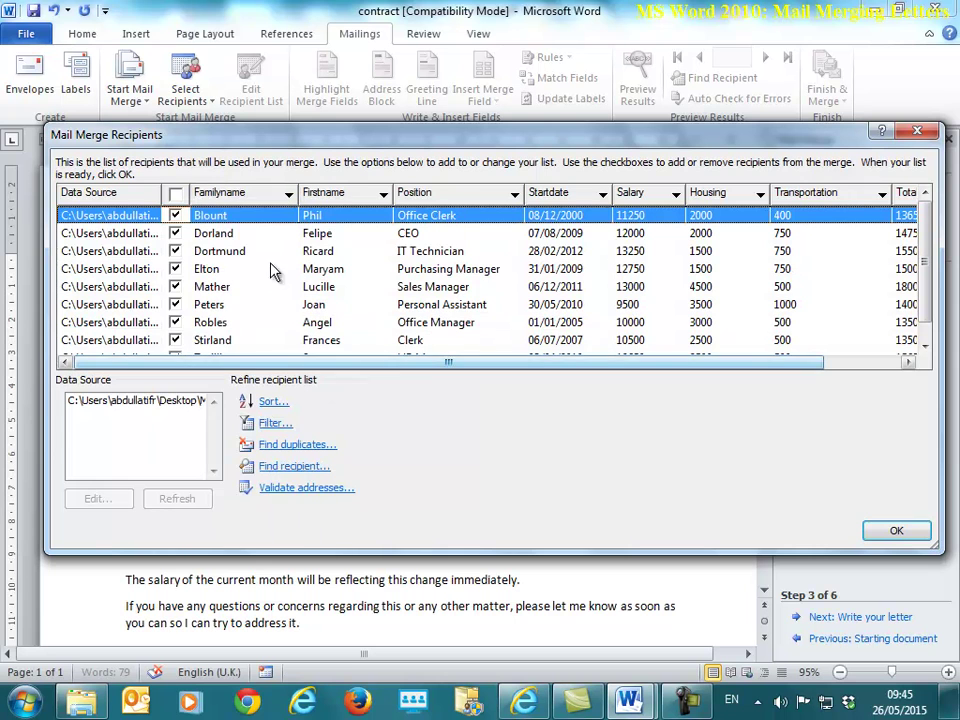
click(896, 532)
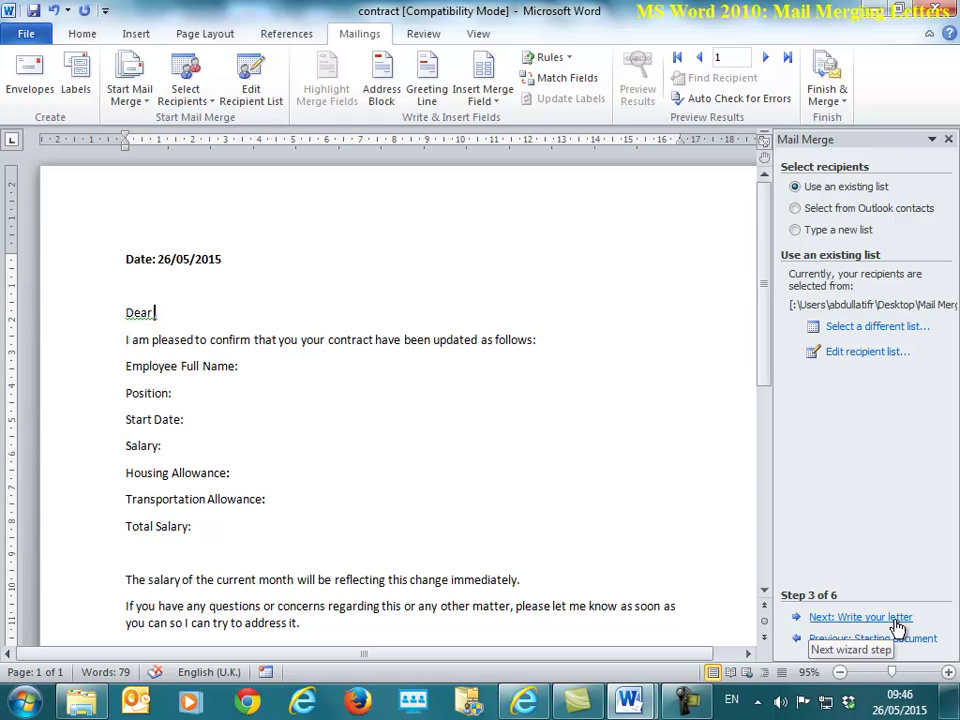
Step: Add a comma and insert the «Firstname» and «Familyname» fields into the Dear greeting
click(860, 617)
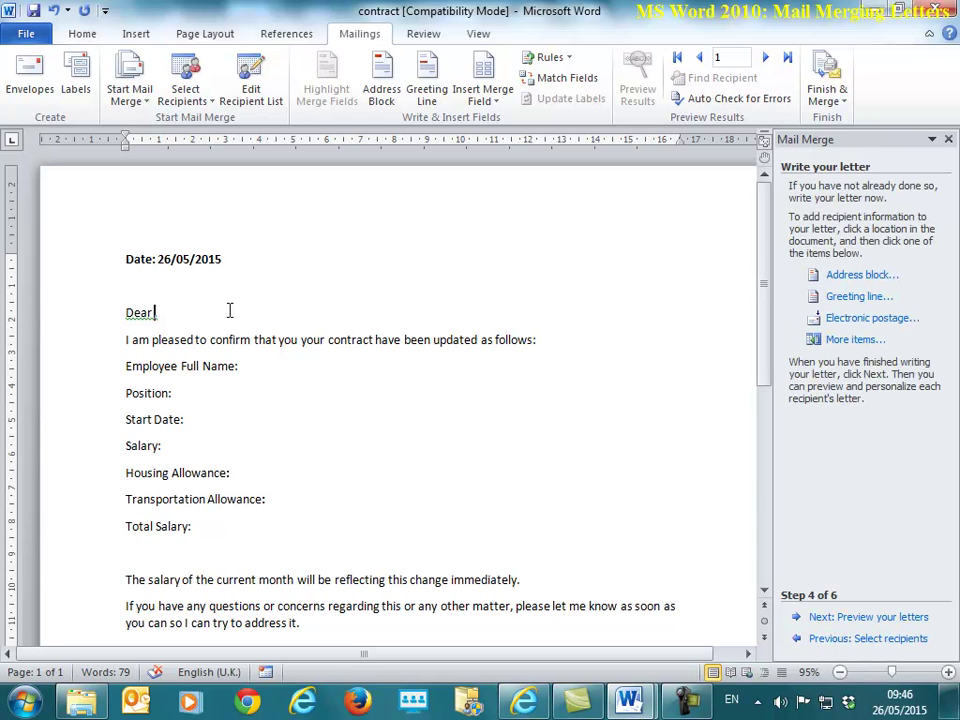
text(,)
click(858, 341)
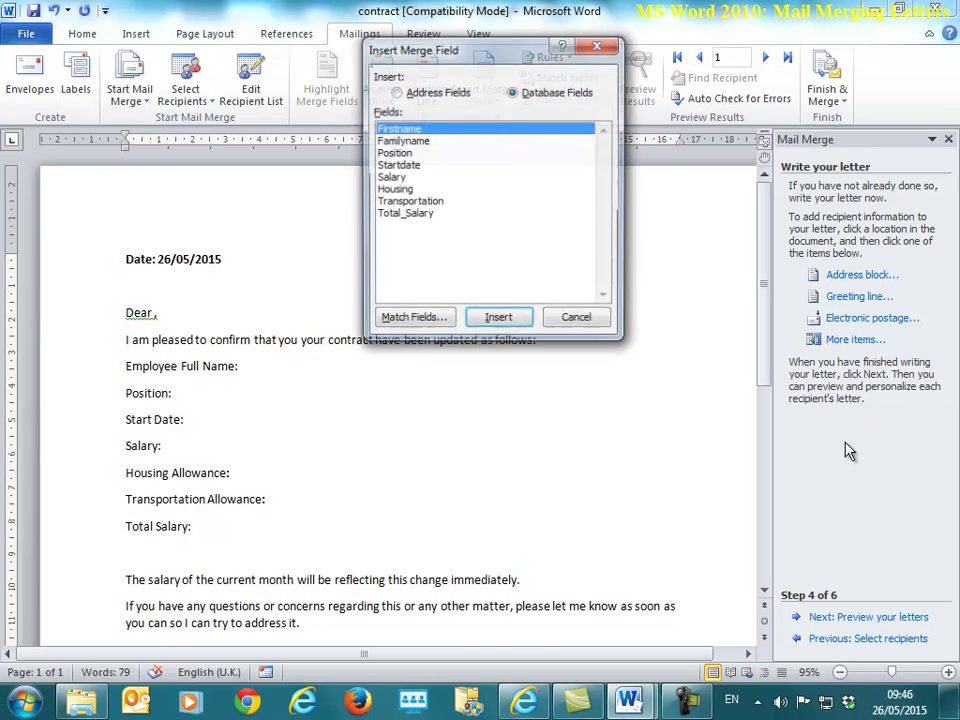
double_click(430, 128)
double_click(428, 141)
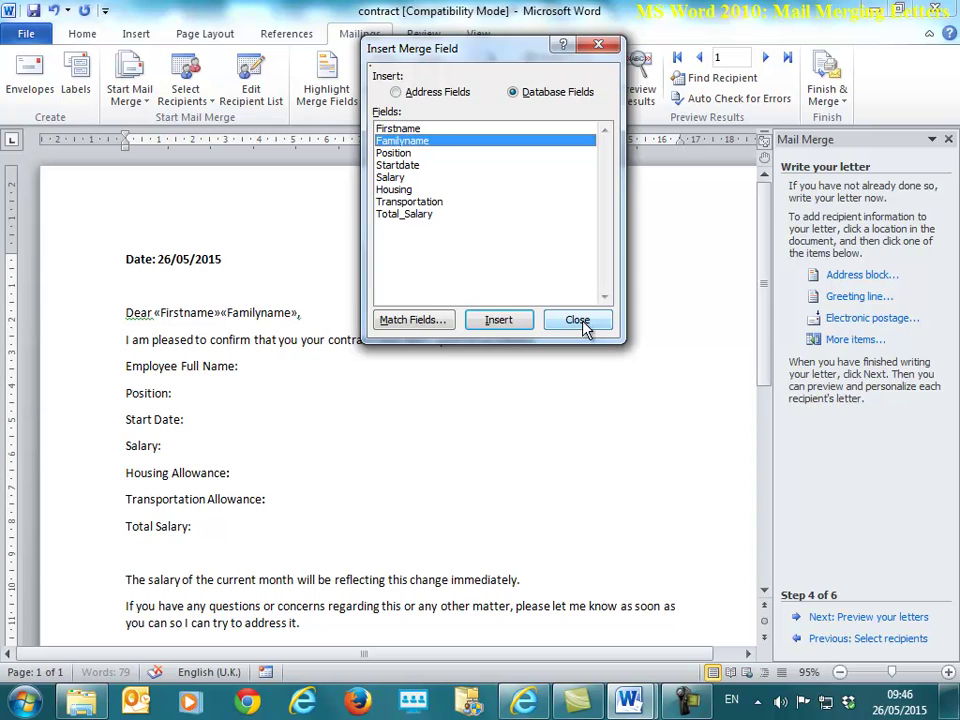
click(579, 321)
drag(153, 312, 231, 310)
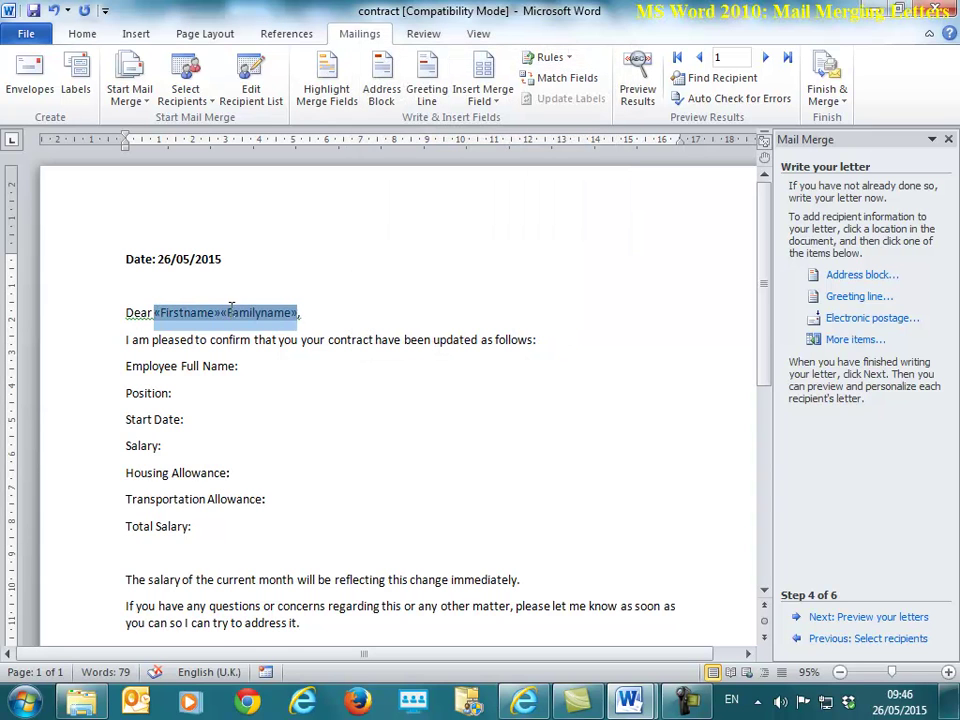
click(238, 313)
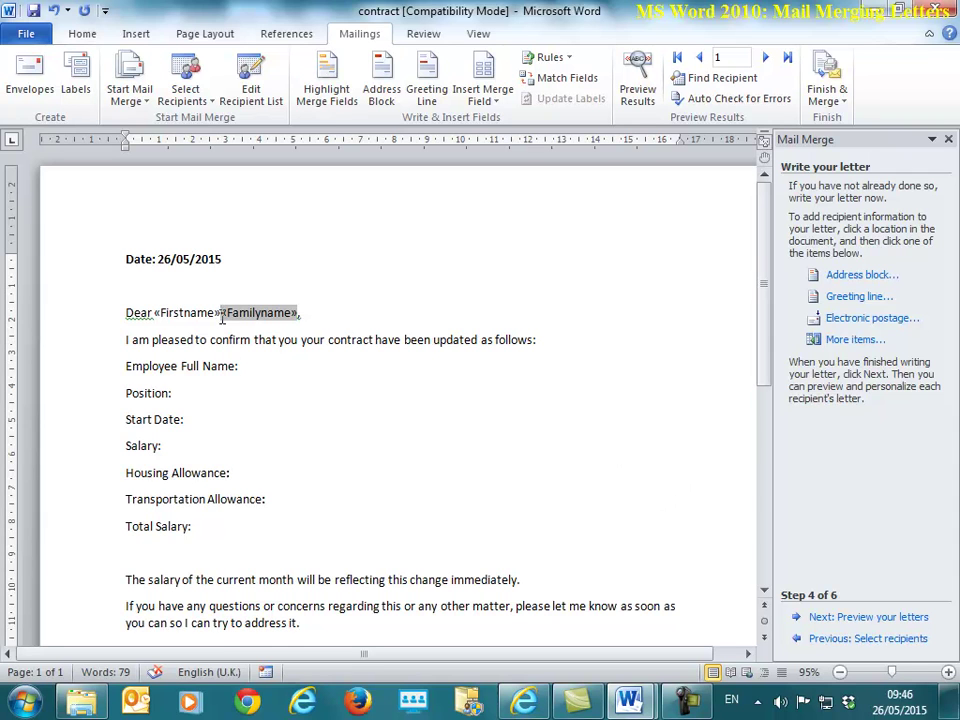
click(300, 313)
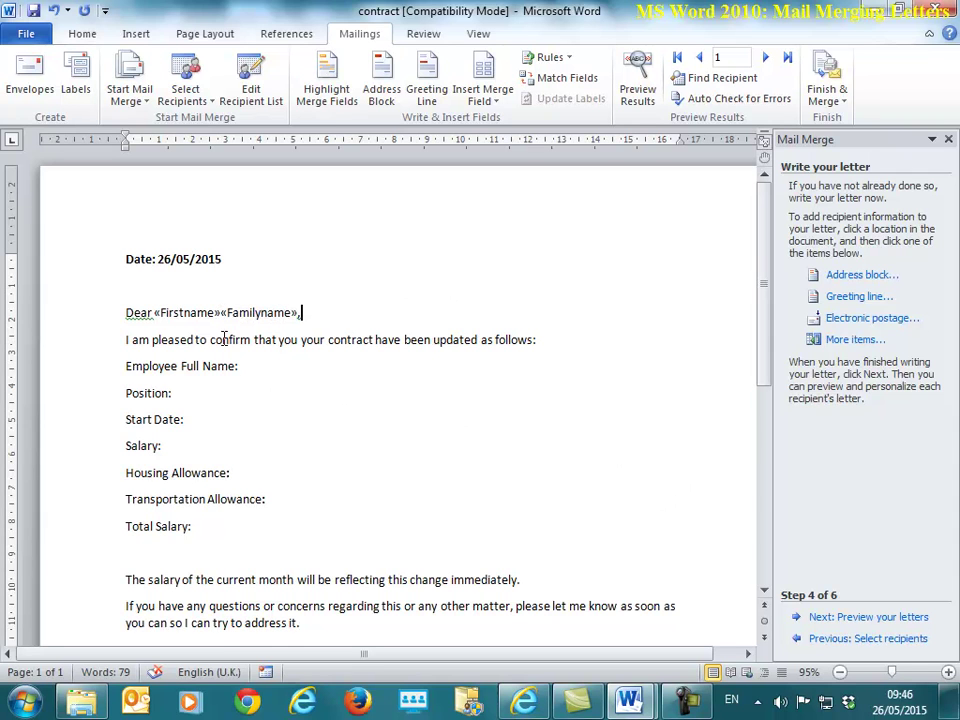
Step: Preview the letter with recipient data, then return to place the cursor between the name fields
click(904, 622)
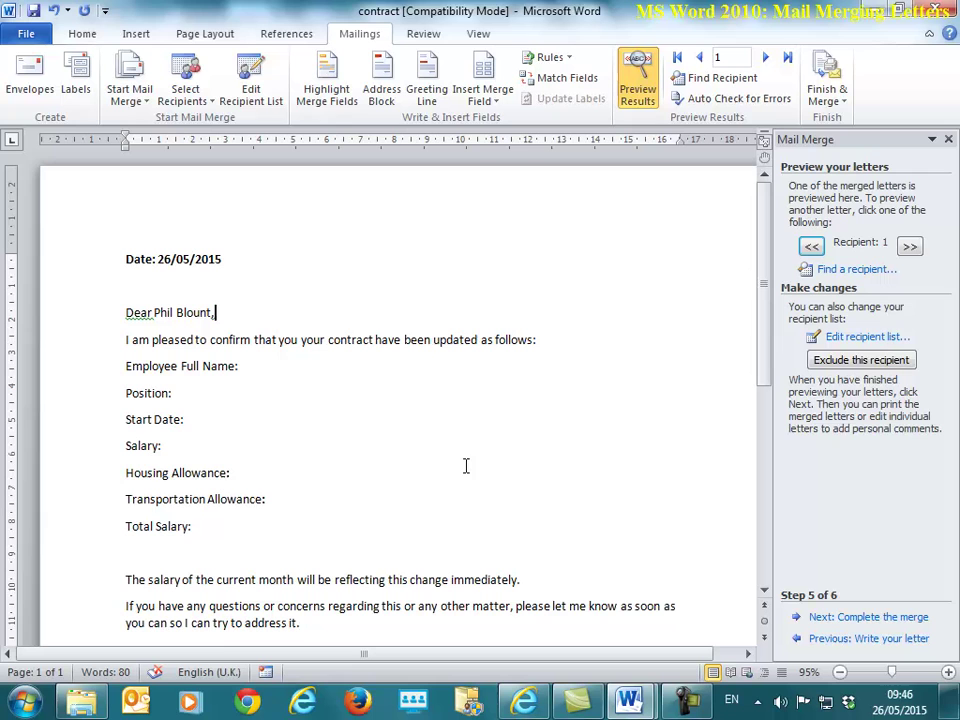
click(896, 646)
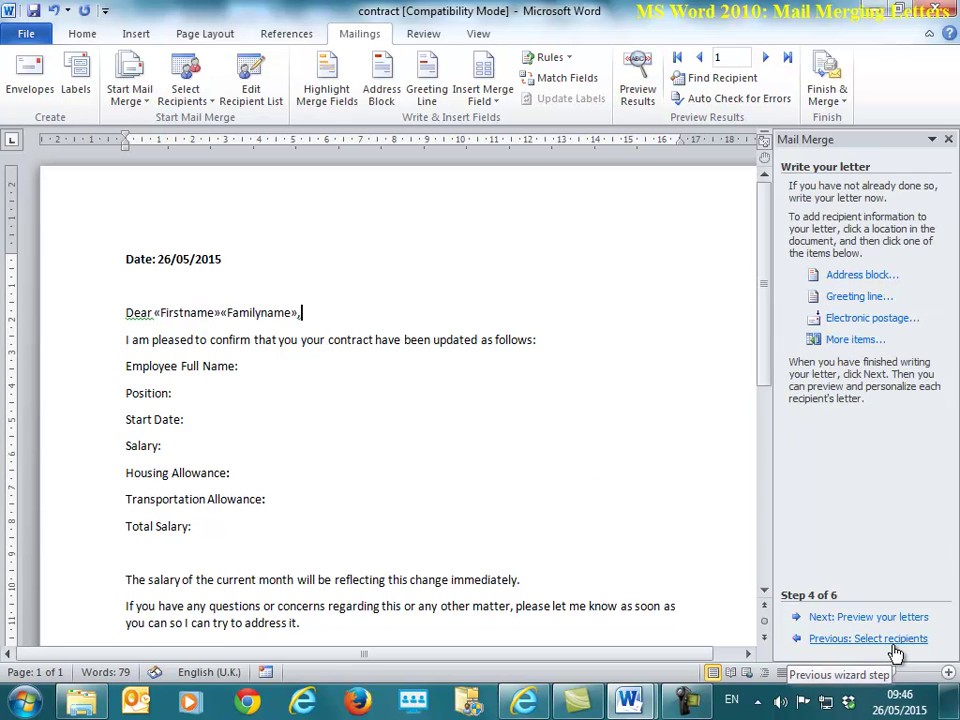
click(220, 313)
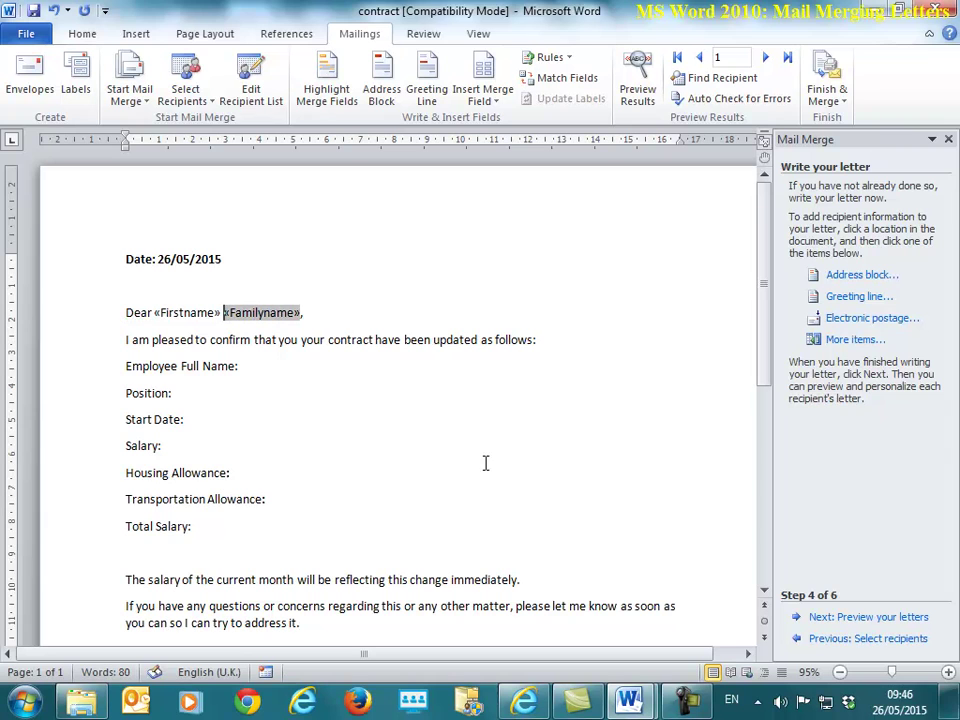
Step: Insert «Firstname» and «Familyname» on the Employee Full Name line
click(251, 366)
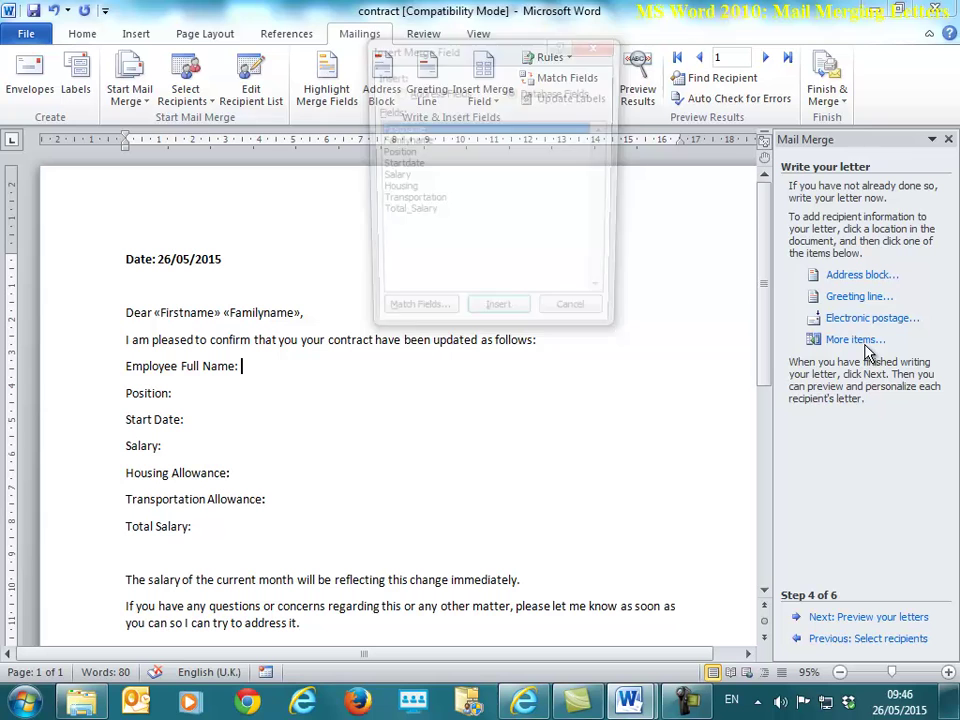
double_click(422, 136)
double_click(426, 143)
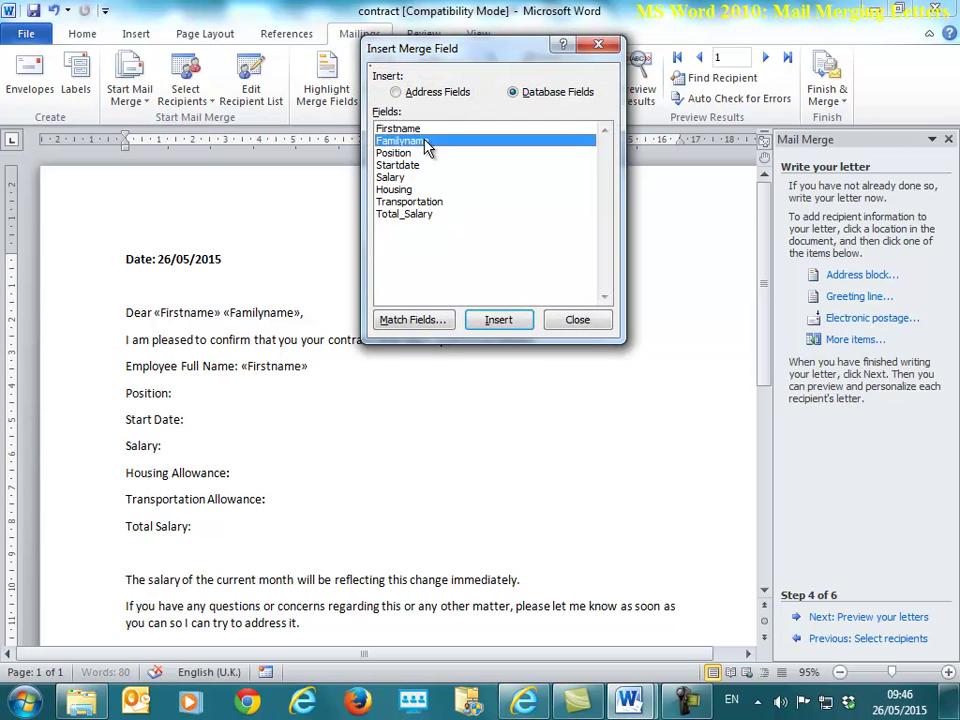
click(577, 319)
key(Left)
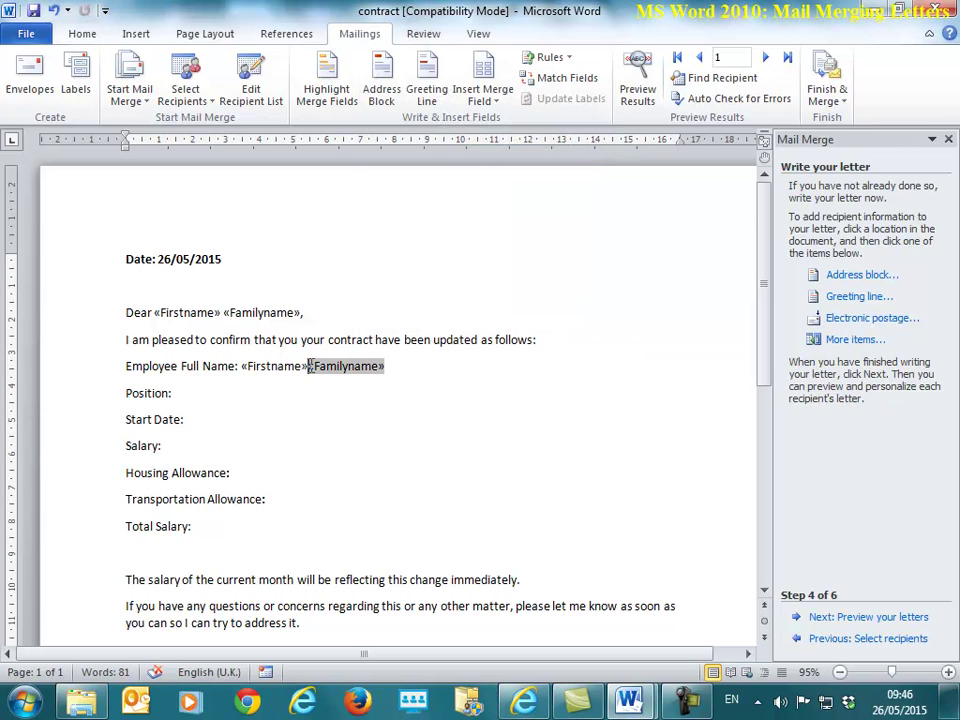
Step: Insert the «Position» and «Startdate» fields after Position: and Start Date:
click(191, 394)
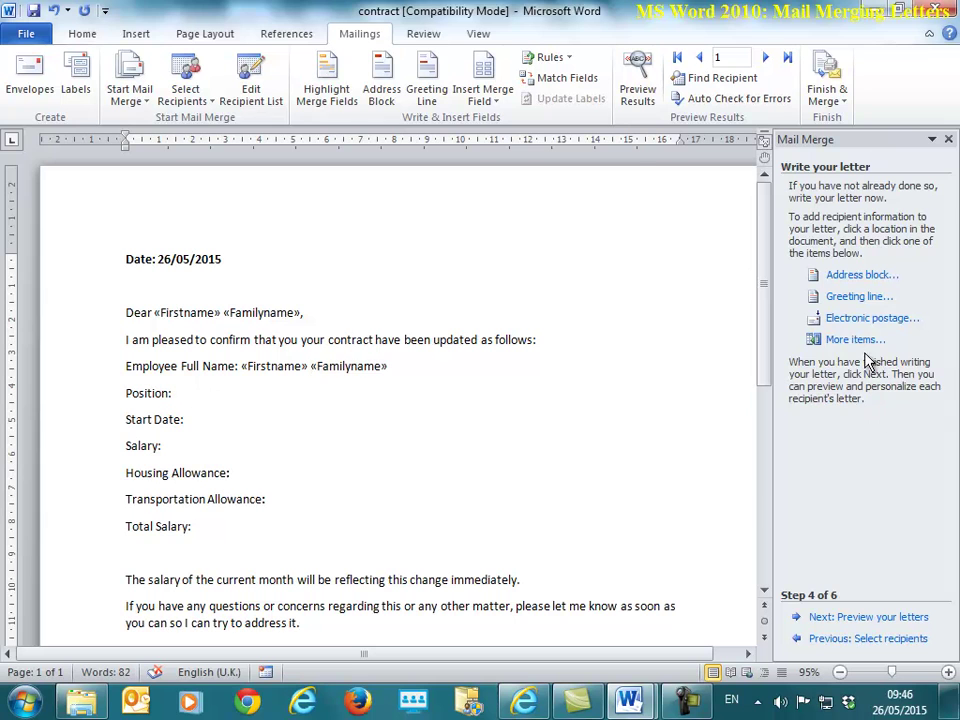
click(831, 339)
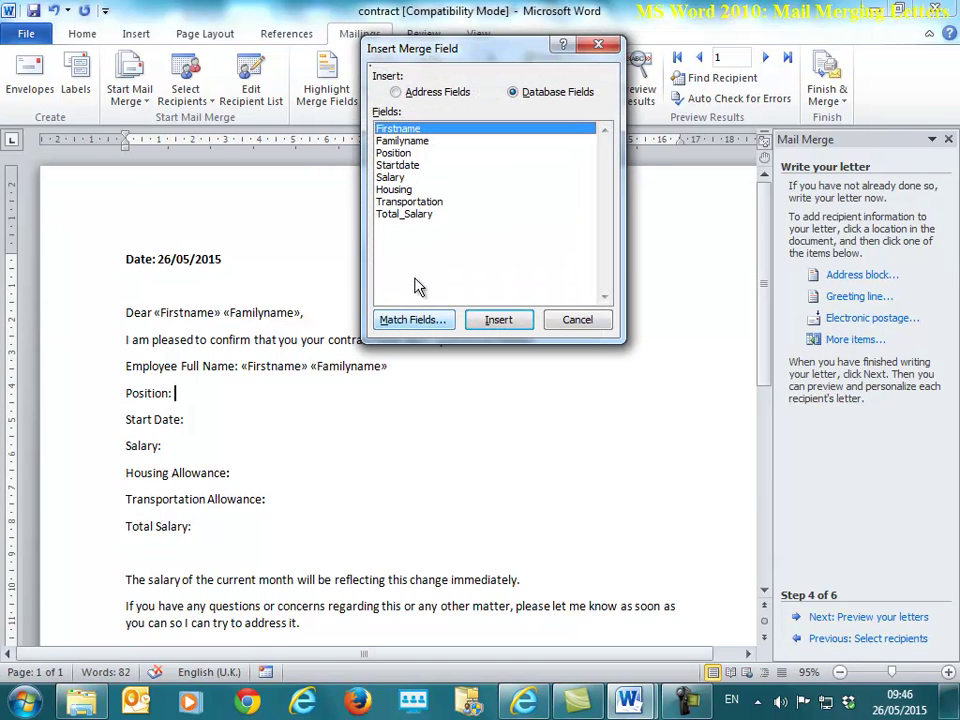
click(400, 153)
click(498, 319)
click(577, 319)
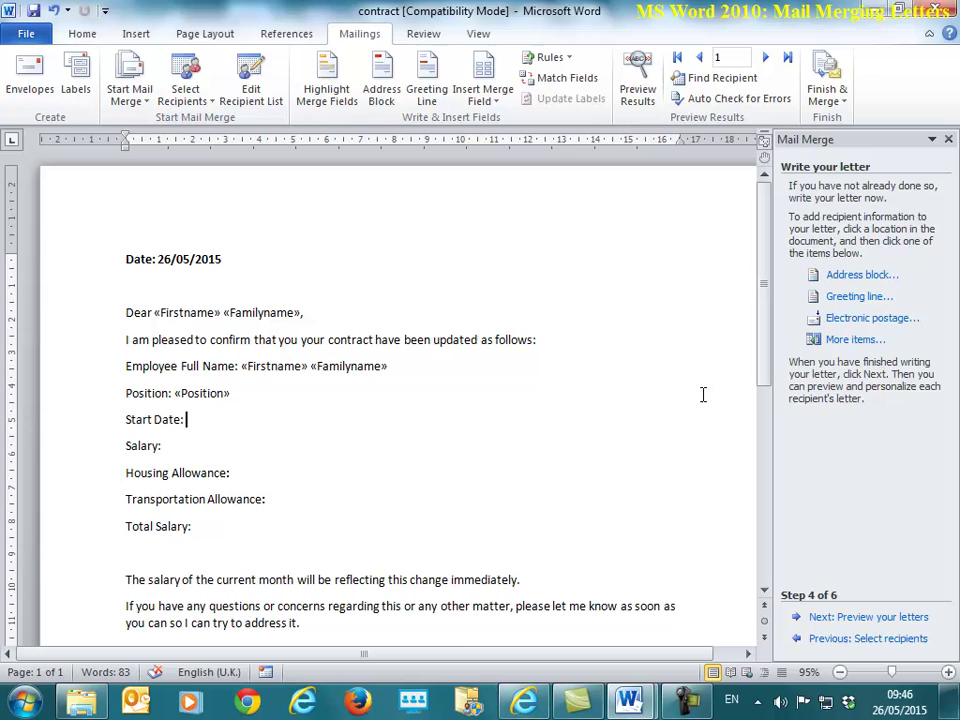
click(860, 340)
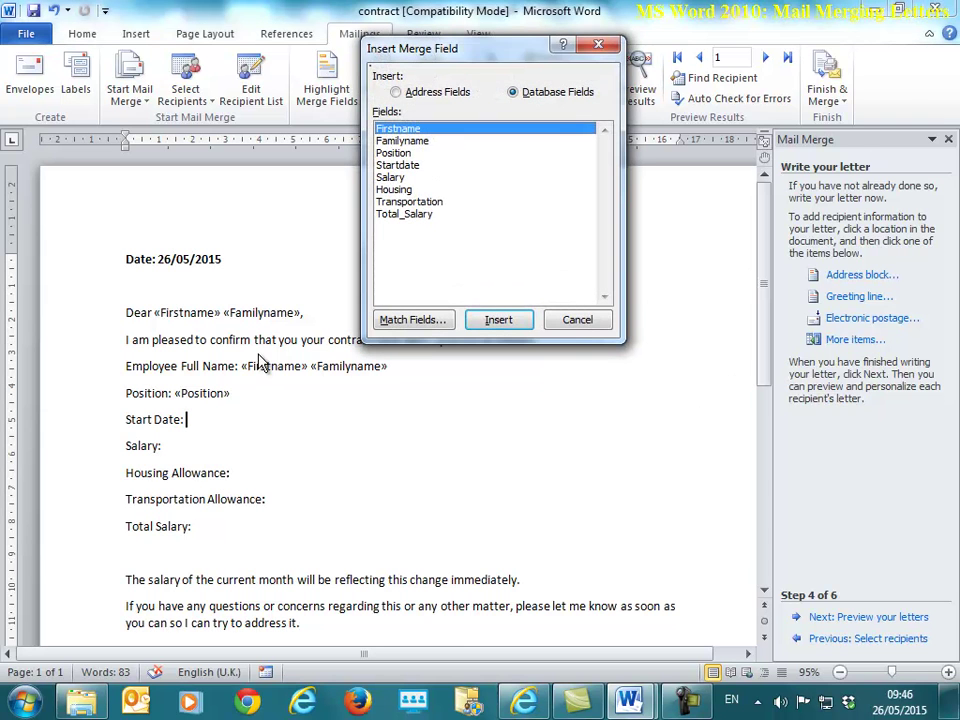
click(397, 165)
click(498, 319)
click(577, 319)
Step: Insert the «Salary» and «Housing» fields after Salary: and Housing Allowance:
click(252, 448)
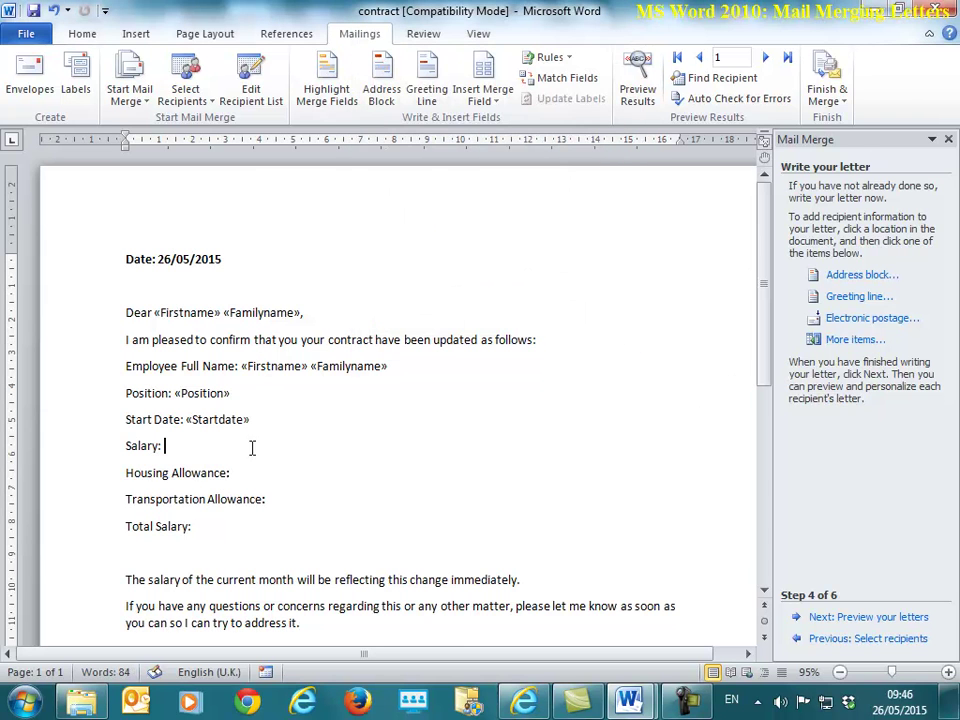
click(850, 339)
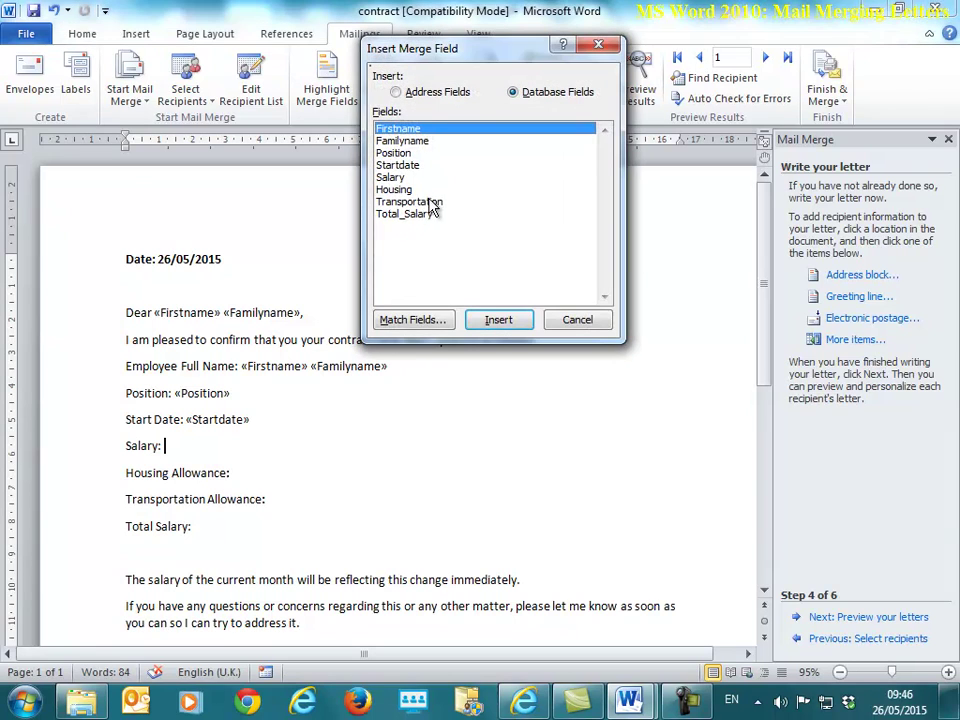
double_click(416, 178)
click(577, 319)
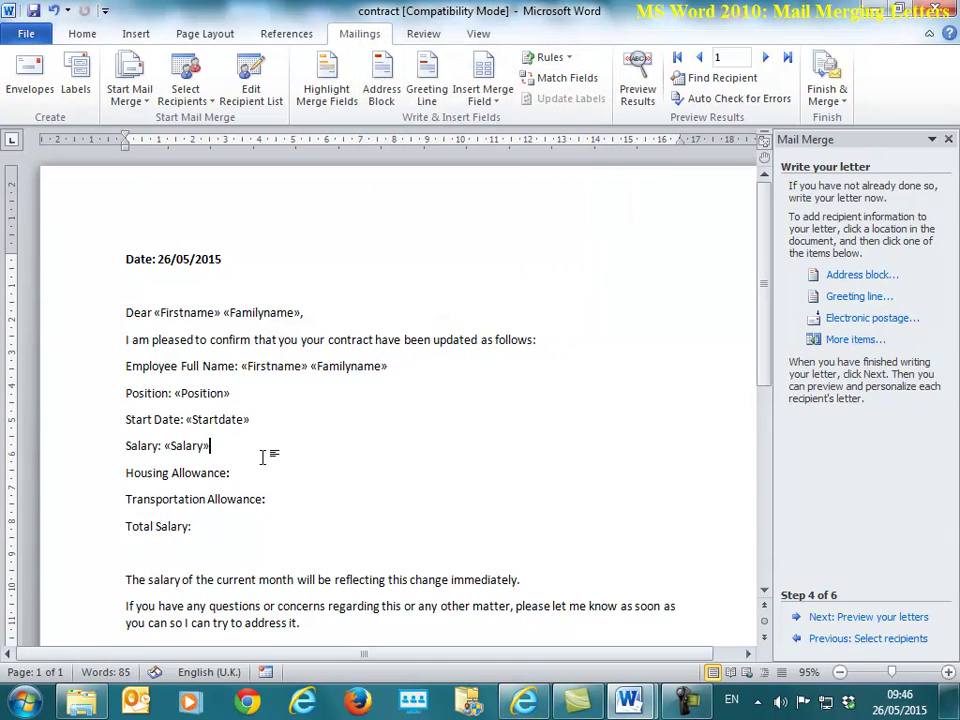
click(259, 474)
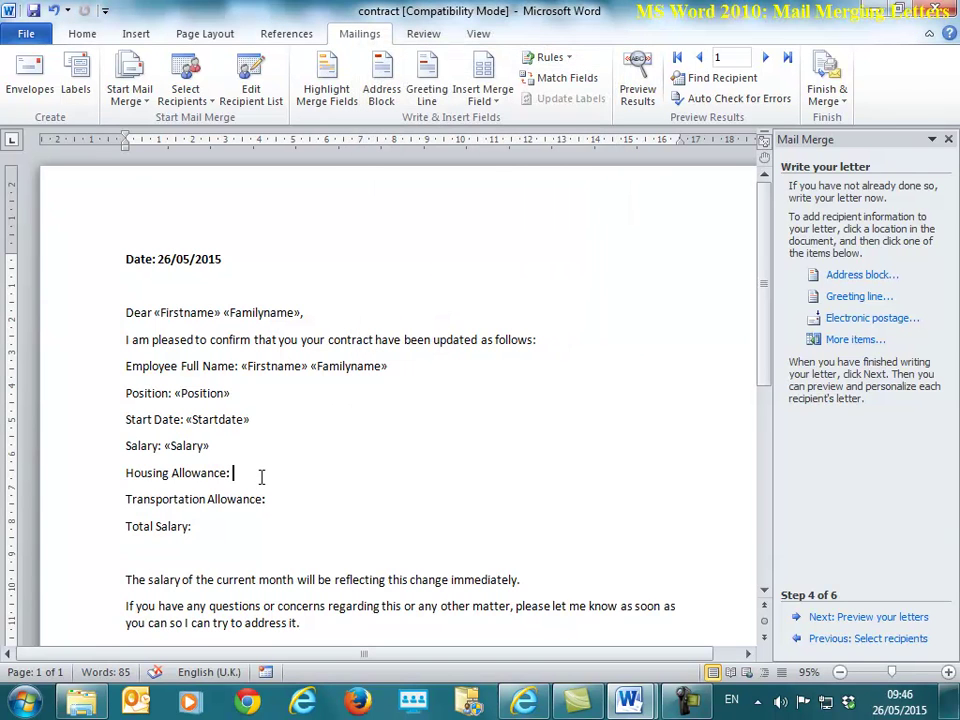
click(852, 340)
double_click(400, 190)
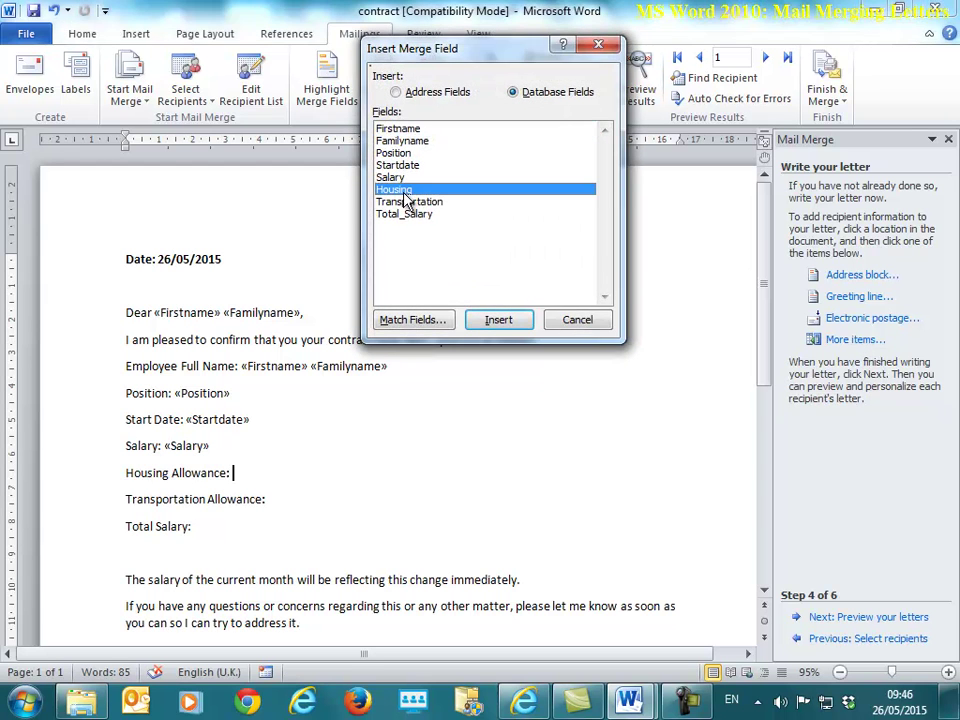
click(577, 320)
Step: Insert the «Transportation» and «Total_Salary» fields after Transportation Allowance: and Total Salary:
click(326, 502)
click(855, 340)
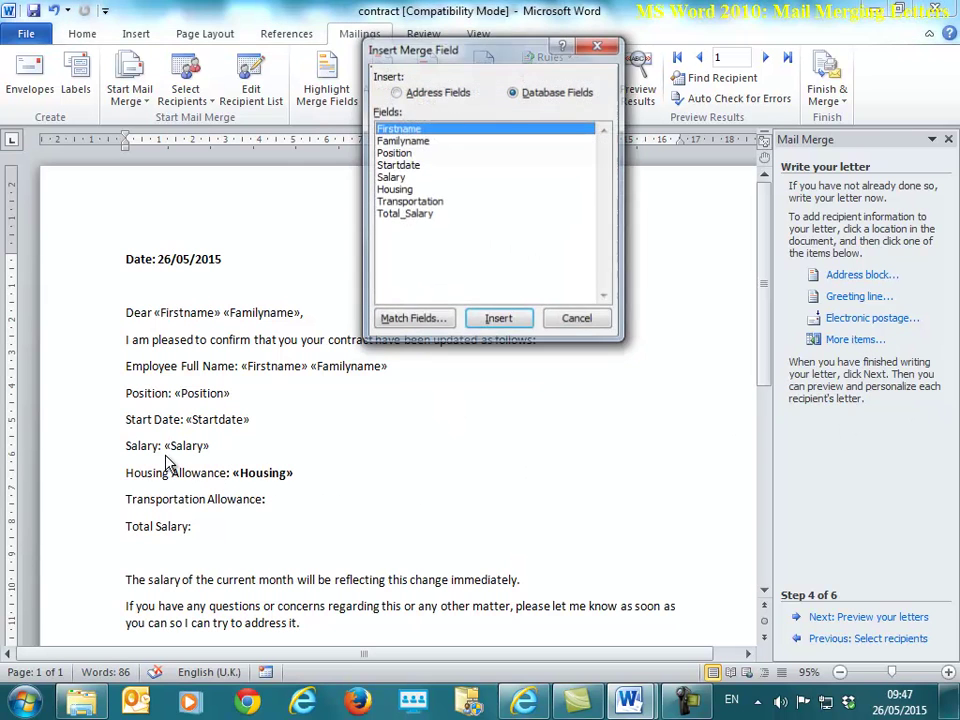
double_click(410, 202)
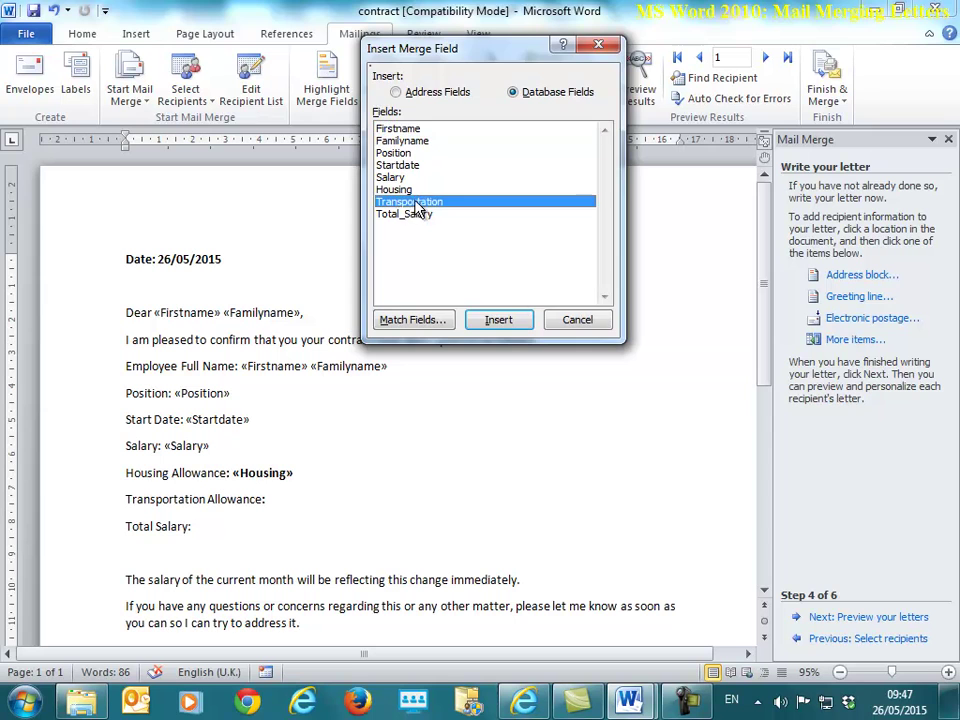
click(577, 320)
click(855, 340)
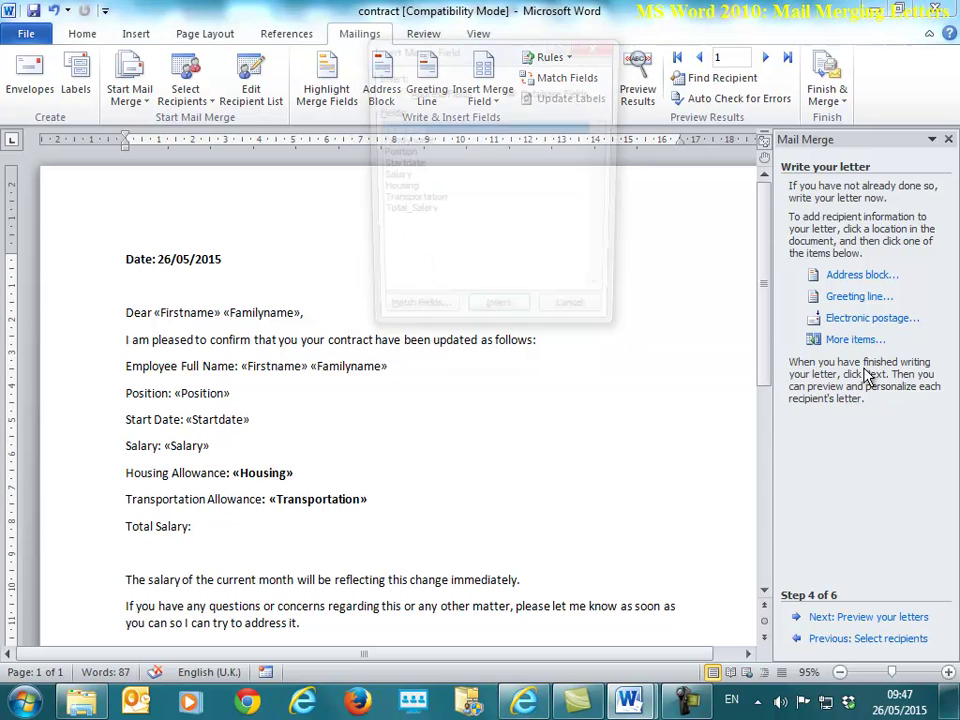
click(422, 216)
double_click(422, 216)
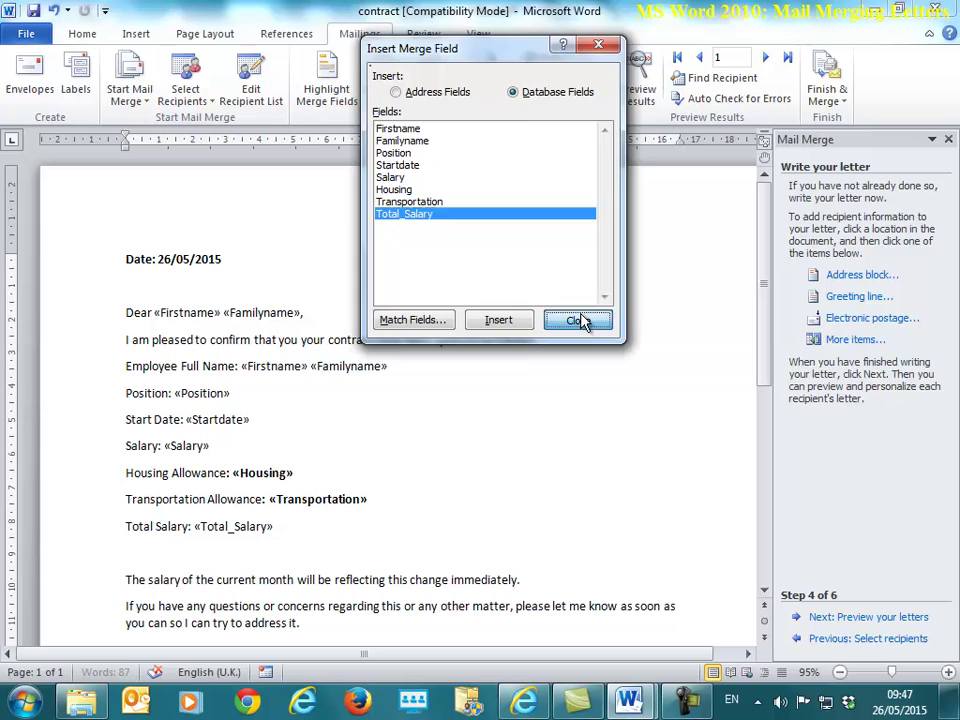
click(577, 320)
Step: Bold the «Position» field and the name fields on the Employee Full Name line
drag(182, 393, 228, 398)
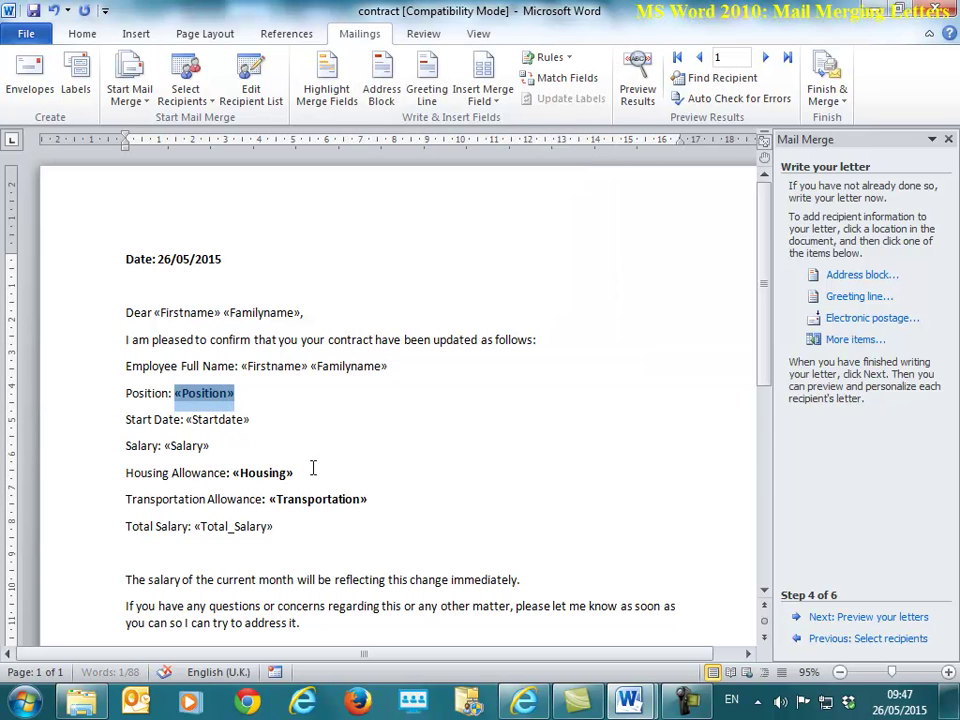
key(ctrl+b)
drag(242, 364, 331, 364)
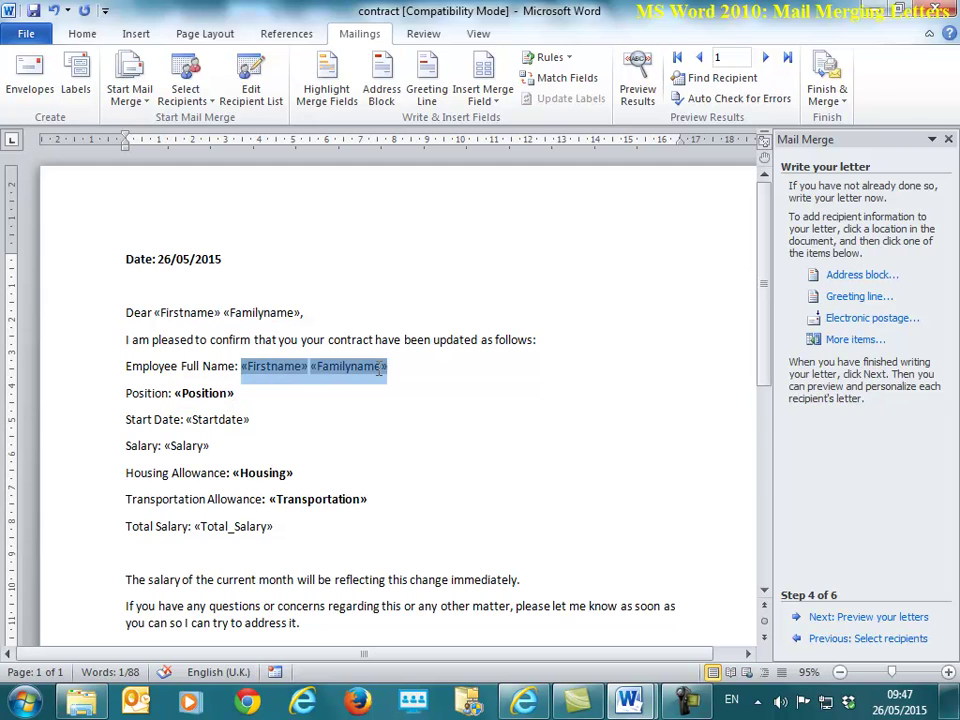
click(82, 34)
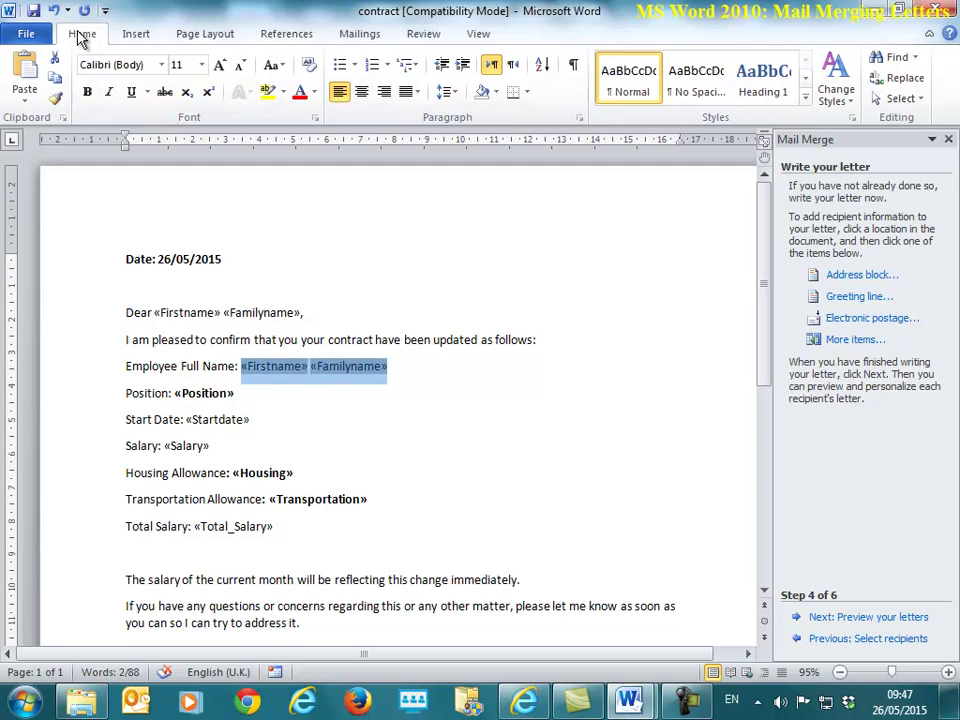
click(88, 93)
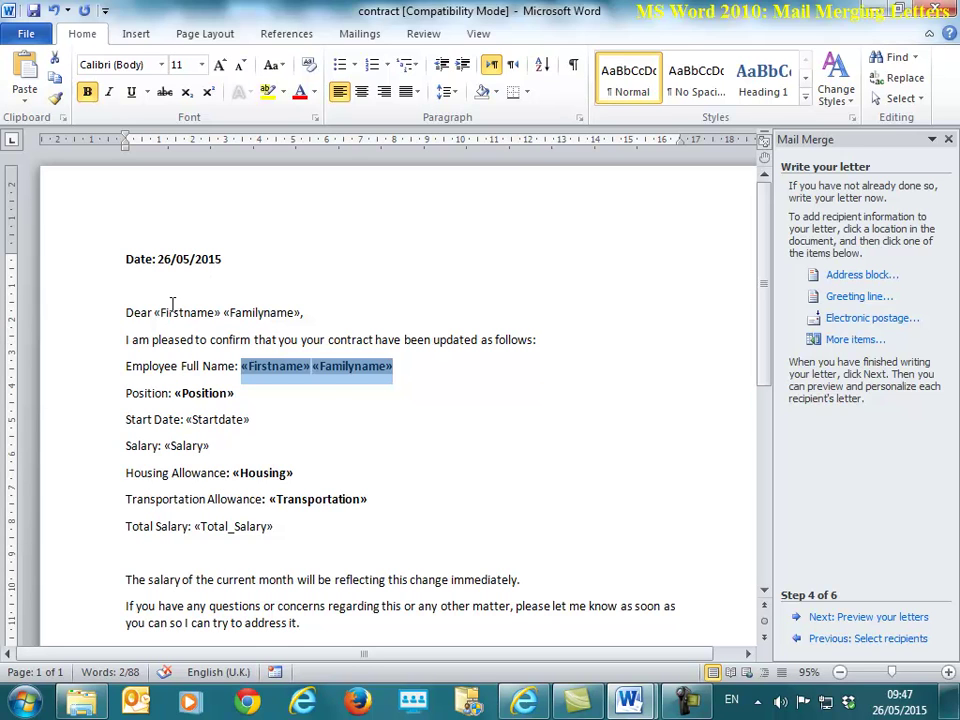
drag(155, 312, 305, 313)
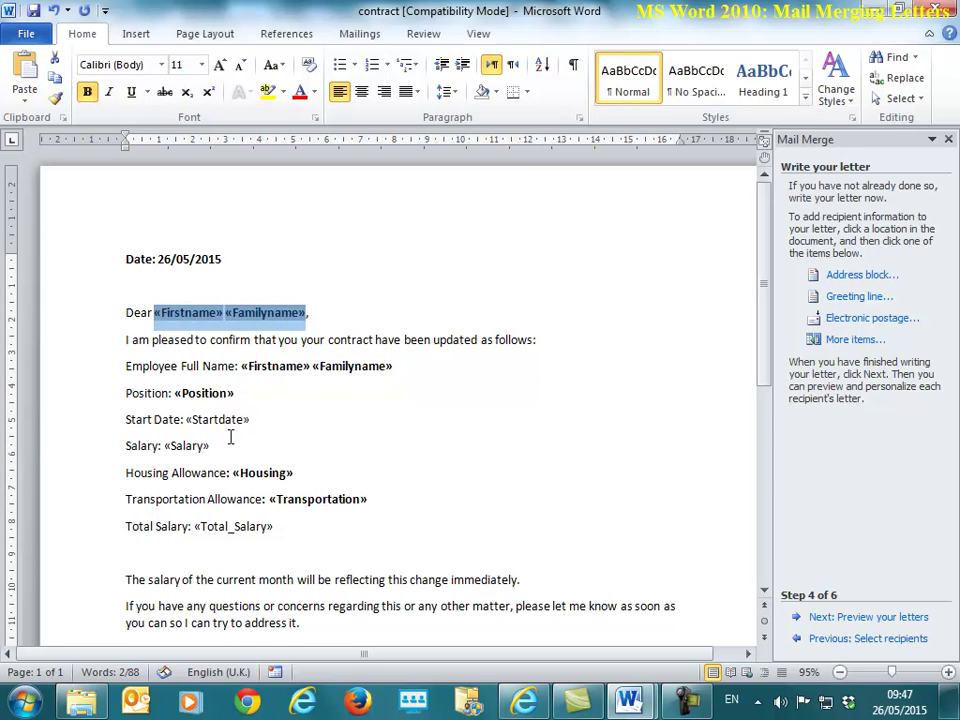
Step: Bold the «Startdate» and «Total_Salary» merge fields
drag(185, 419, 249, 420)
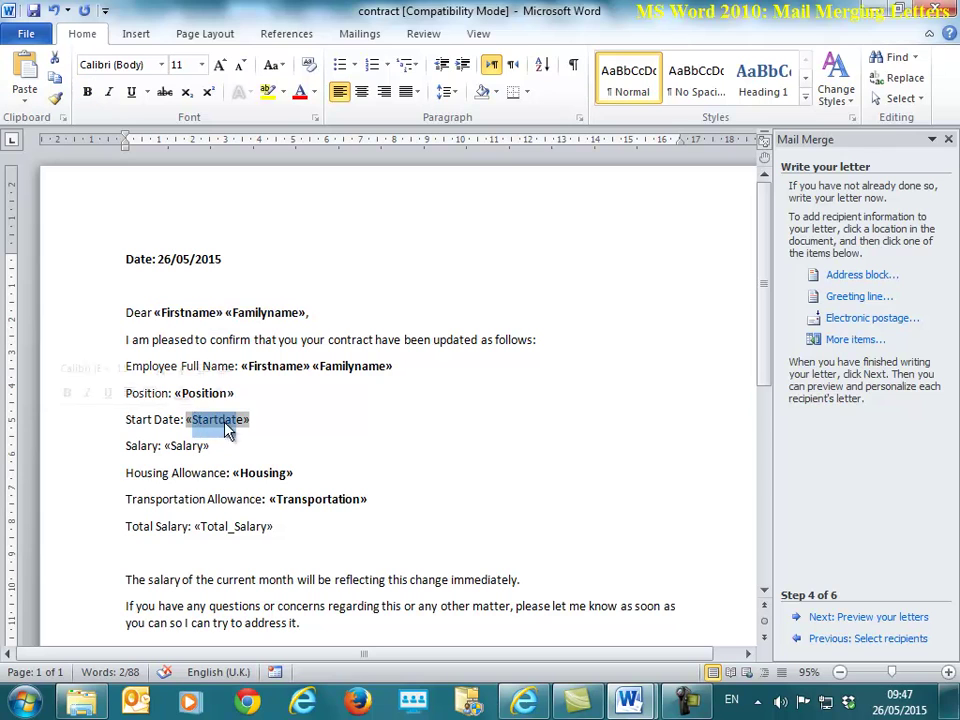
click(185, 419)
drag(185, 419, 162, 446)
click(244, 422)
key(ctrl+b)
key(ctrl+b)
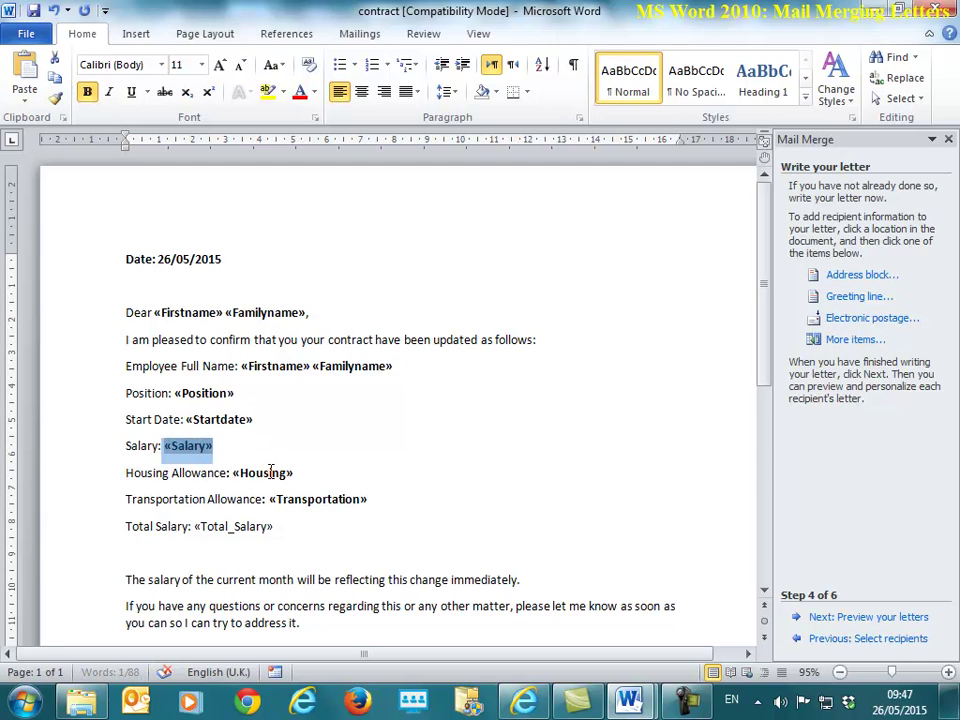
drag(272, 526, 197, 527)
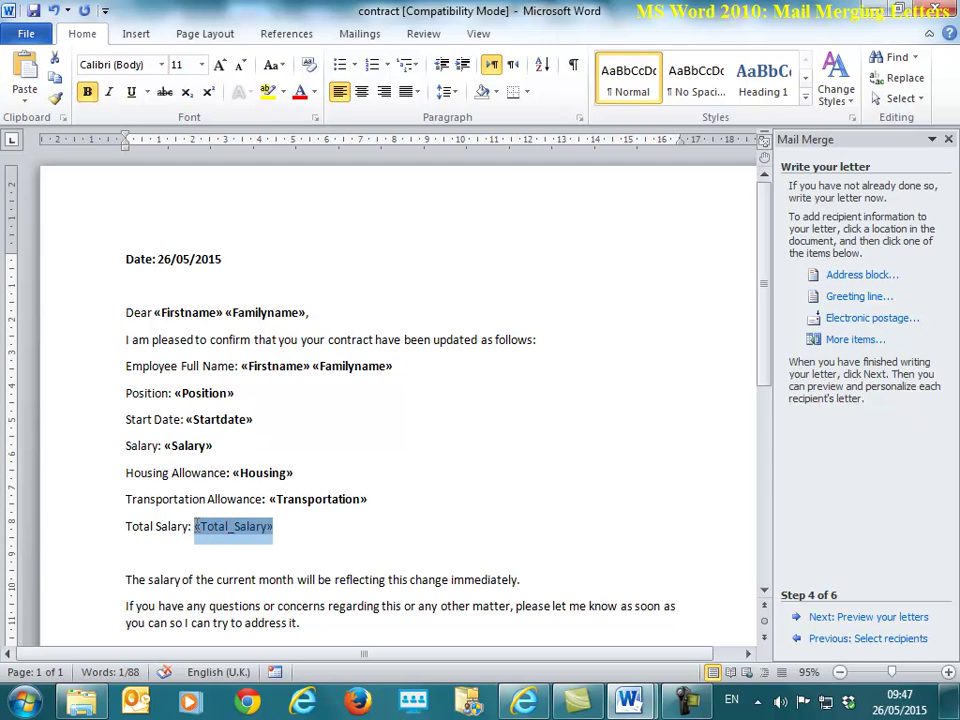
key(ctrl+b)
Step: Type a $ before the «Salary», «Housing», «Transportation» and «Total_Salary» fields
click(171, 443)
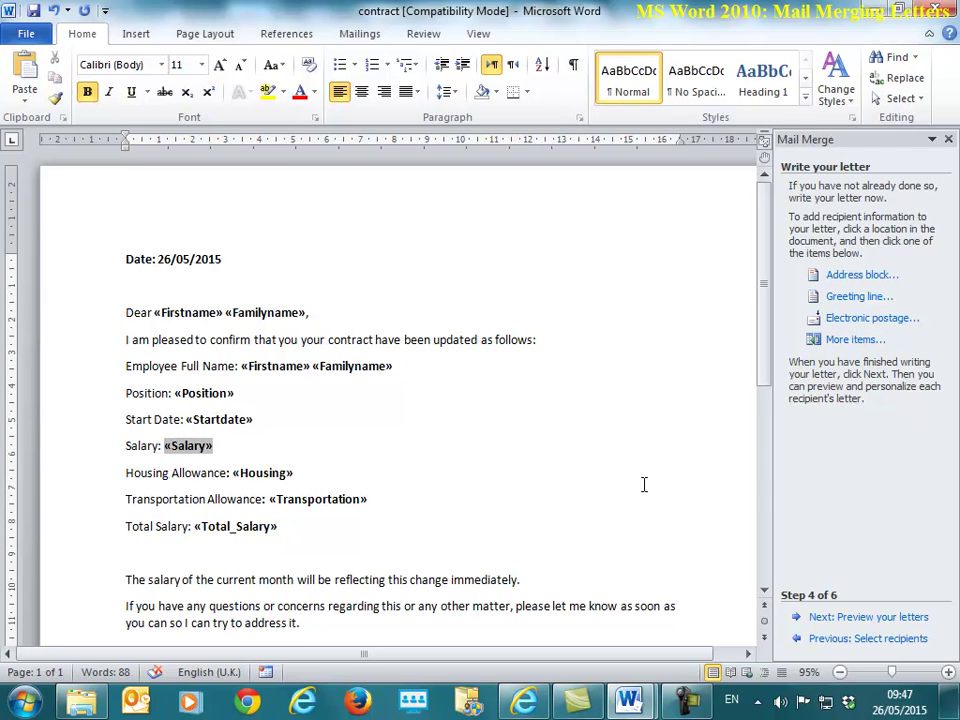
text($)
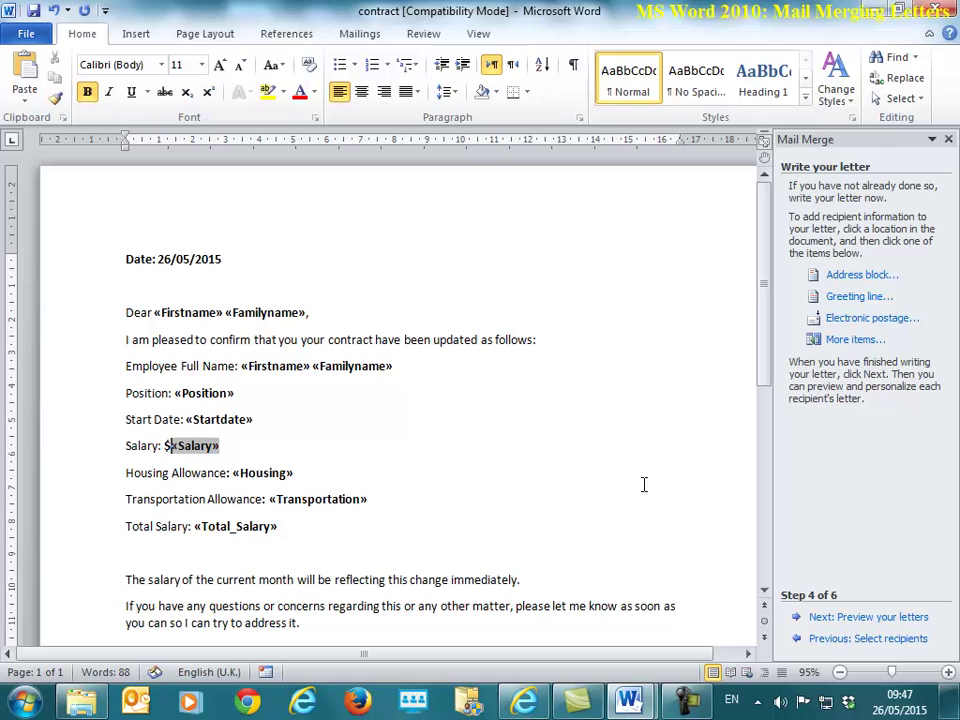
key(Down)
key(End)
key(Left)
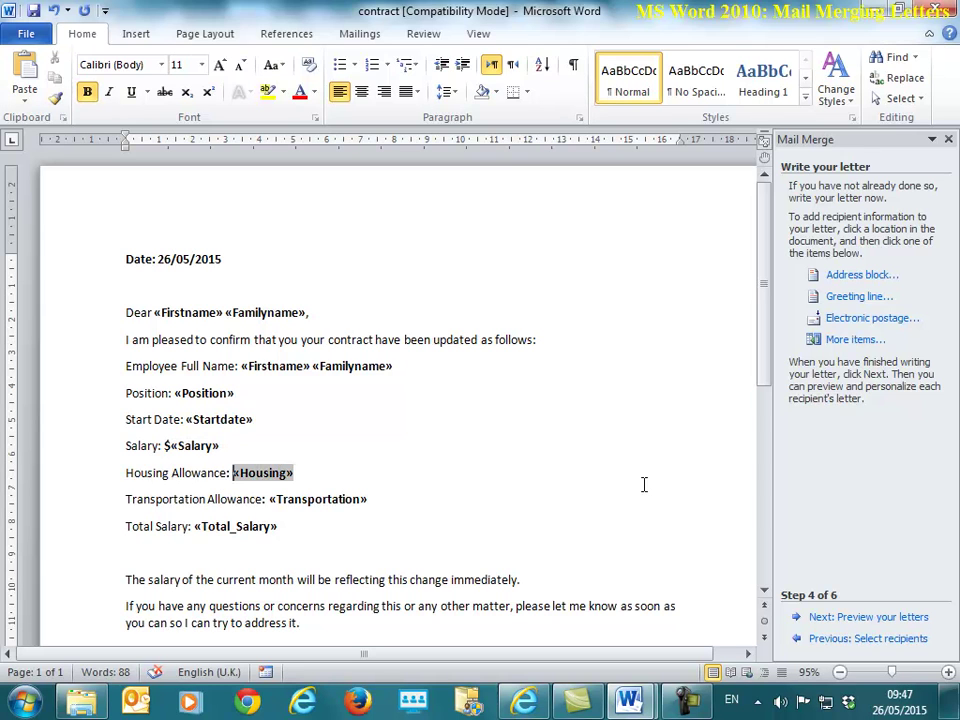
text($)
key(Down)
key(End)
key(Left)
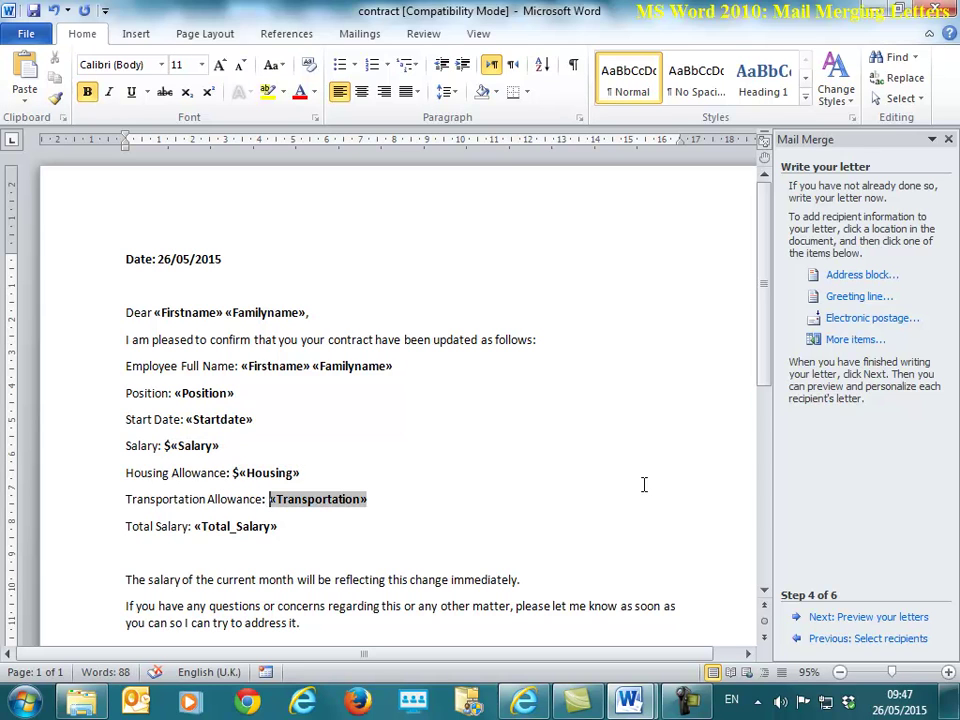
text($)
key(Down)
key(End)
key(Left)
key(Left)
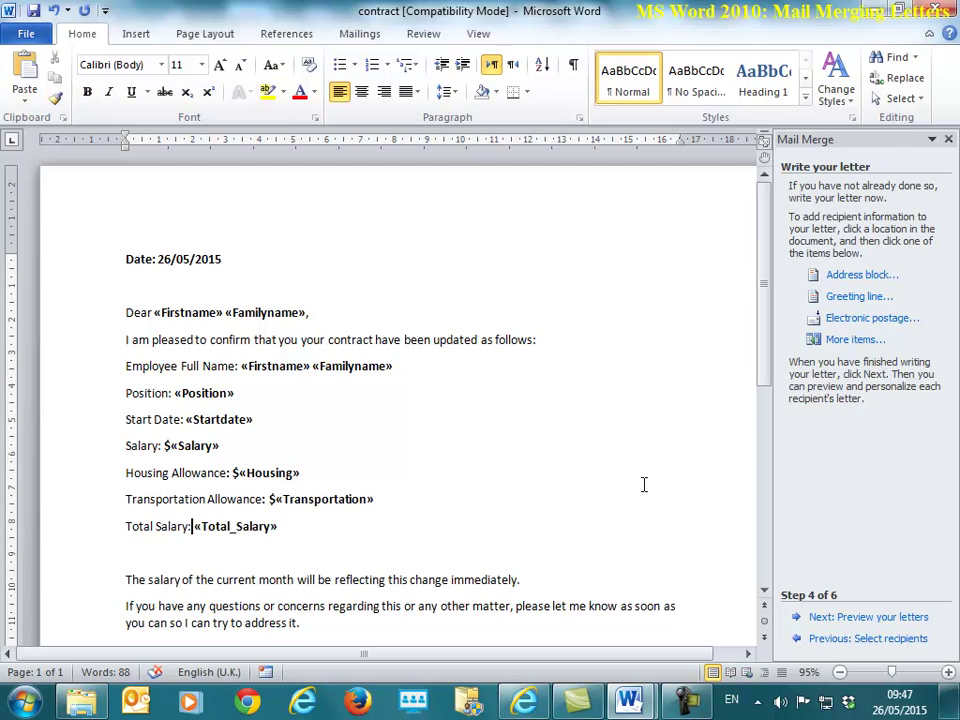
text($)
scroll(421, 487, down, 2)
scroll(421, 487, down, 3)
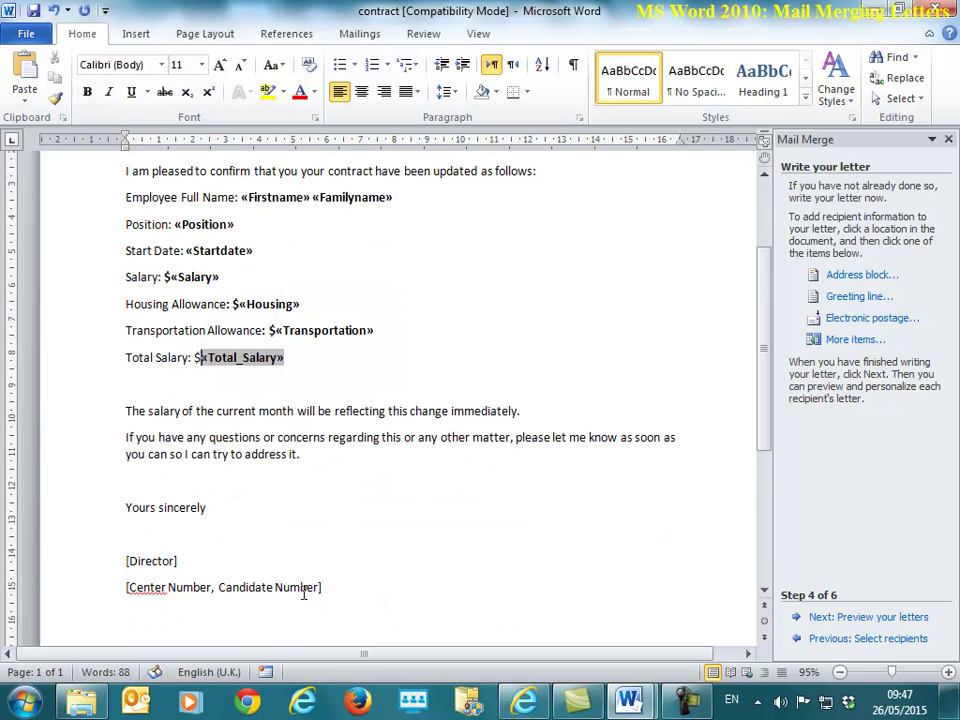
Step: Replace the [Director] placeholder with the sender's name
click(218, 429)
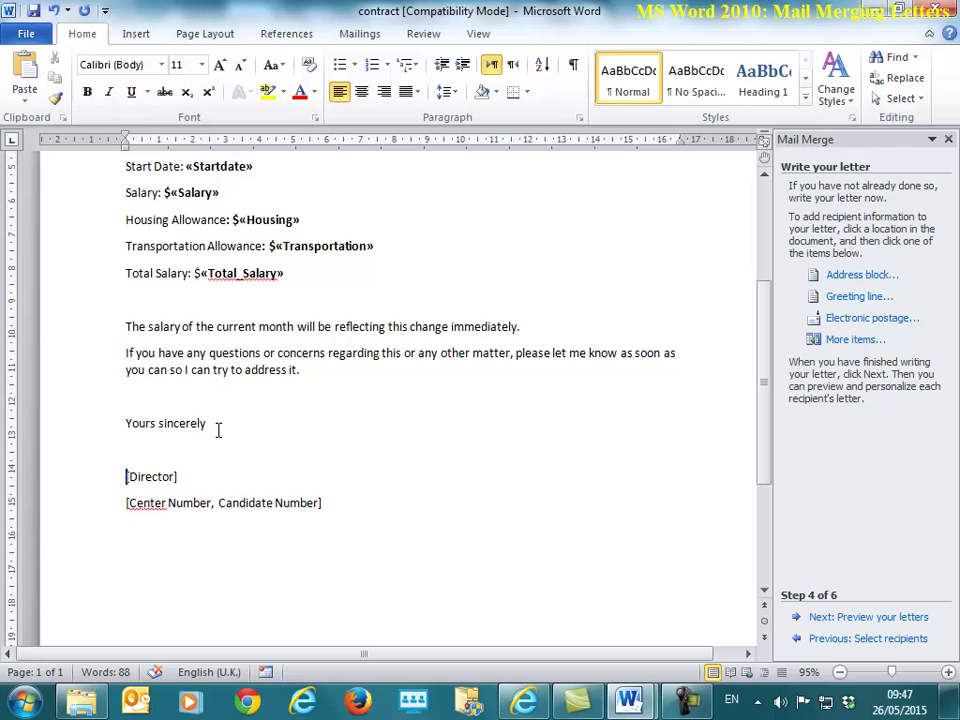
key(shift+End)
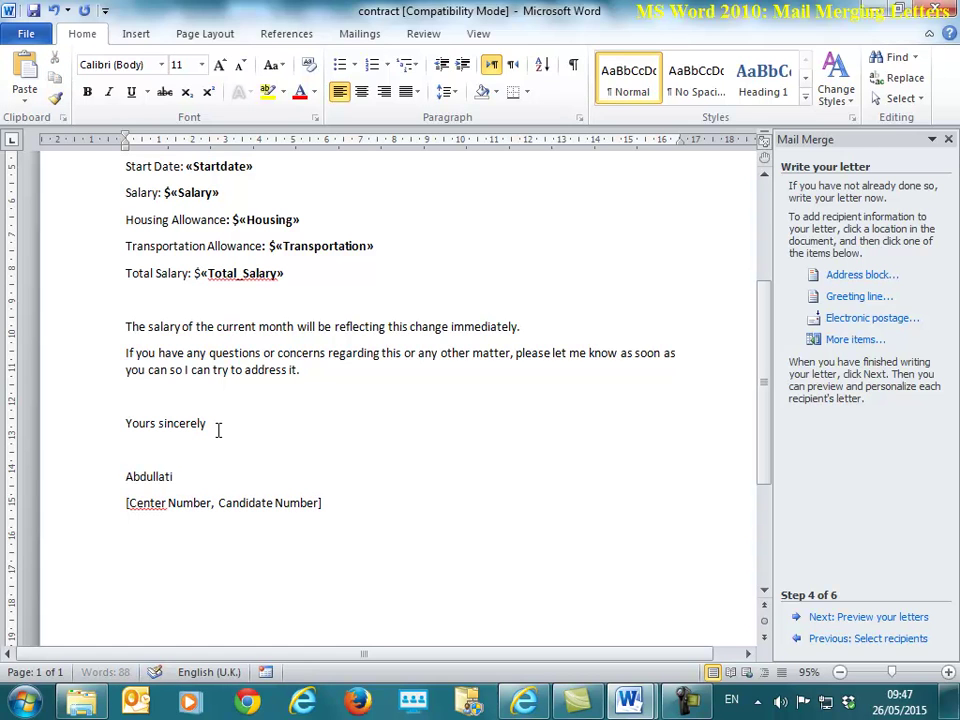
Step: Replace the [Center Number, Candidate Number] line with the actual centre and candidate numbers
key(Down)
key(Home)
key(shift+End)
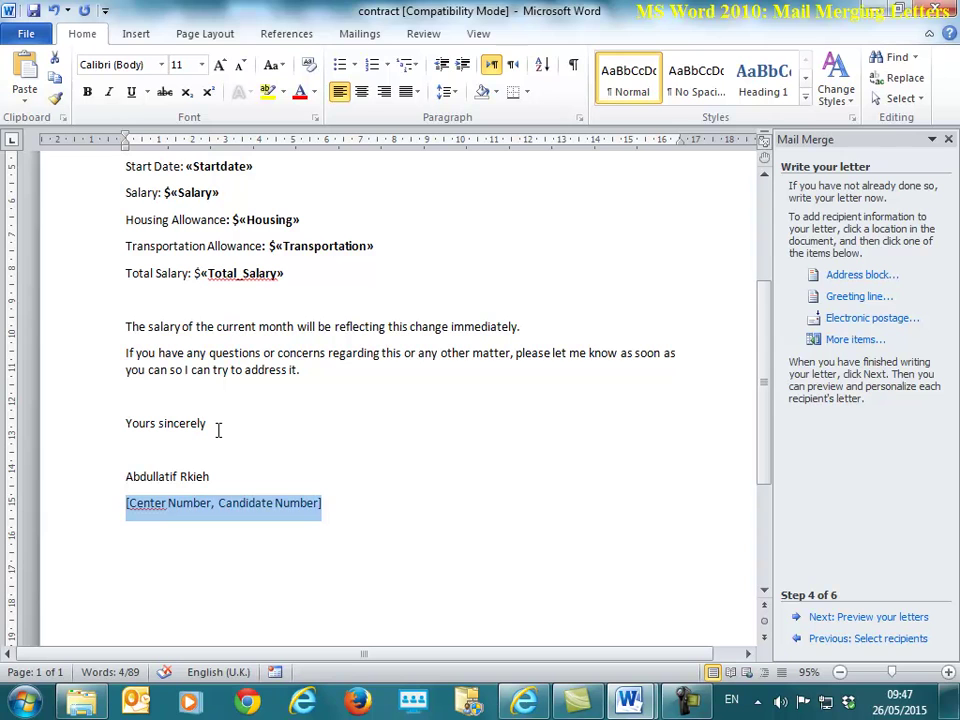
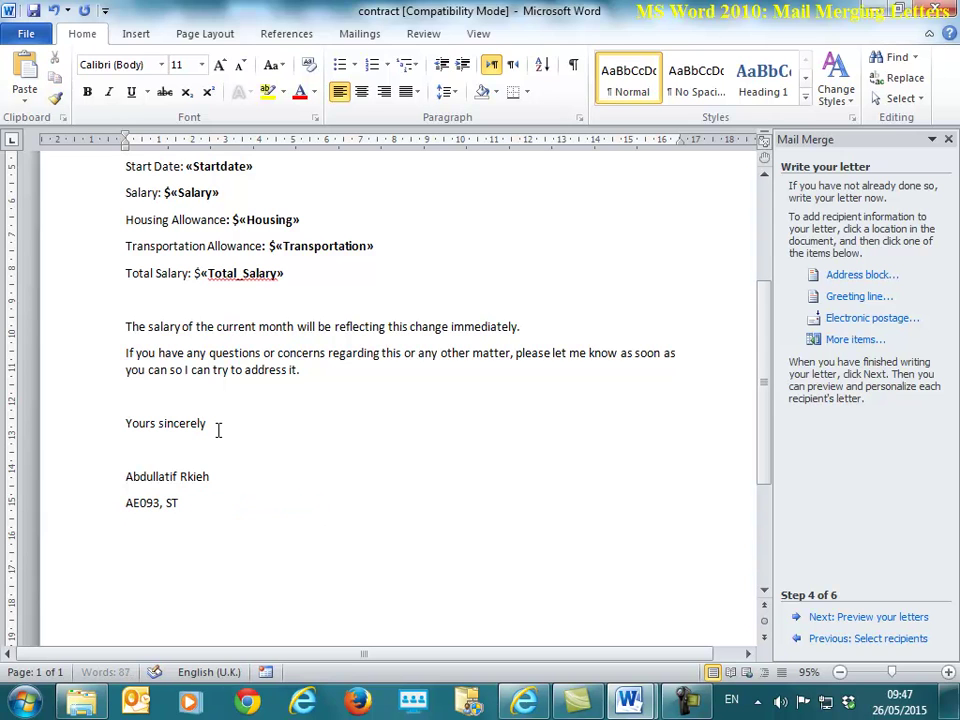
scroll(460, 500, up, 3)
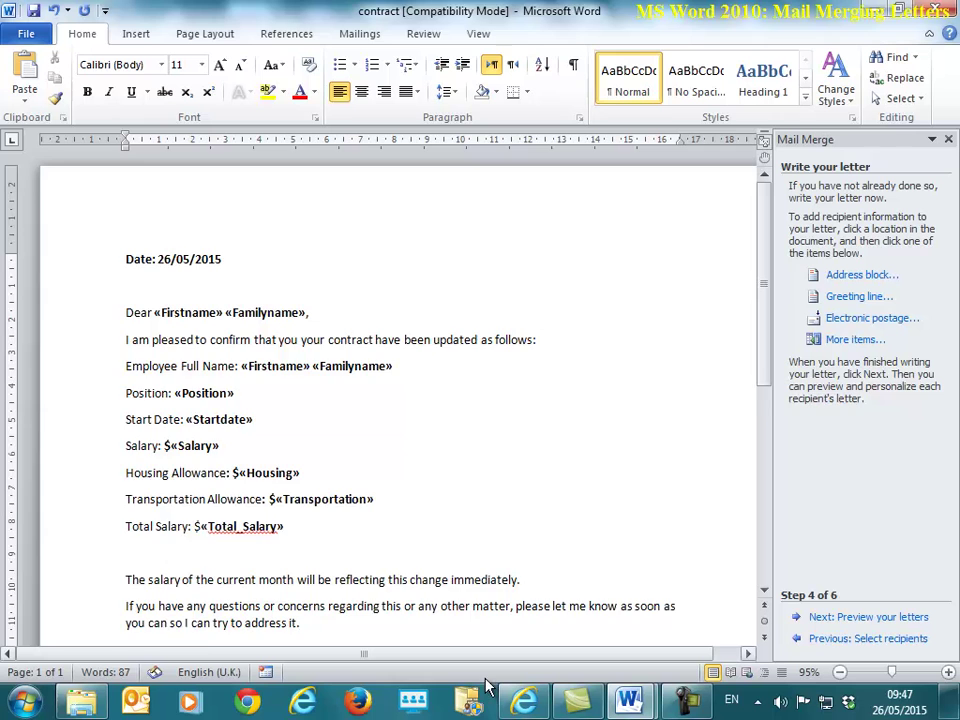
scroll(522, 624, down, 1)
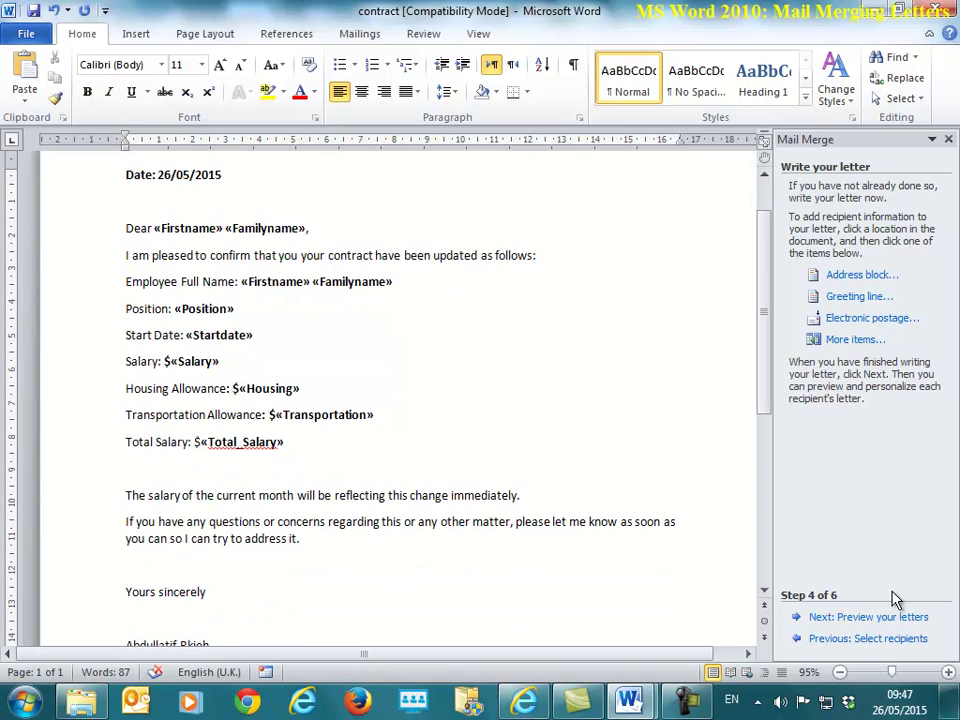
Step: View the contract letter's print preview and settings, then return to the letter
click(36, 32)
click(77, 284)
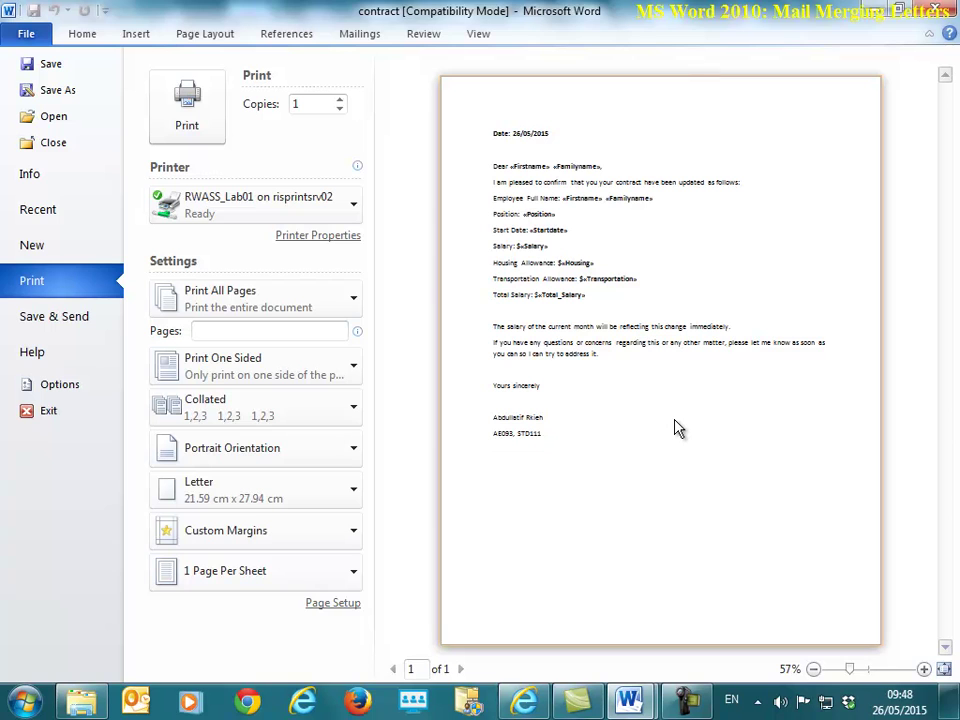
key(Escape)
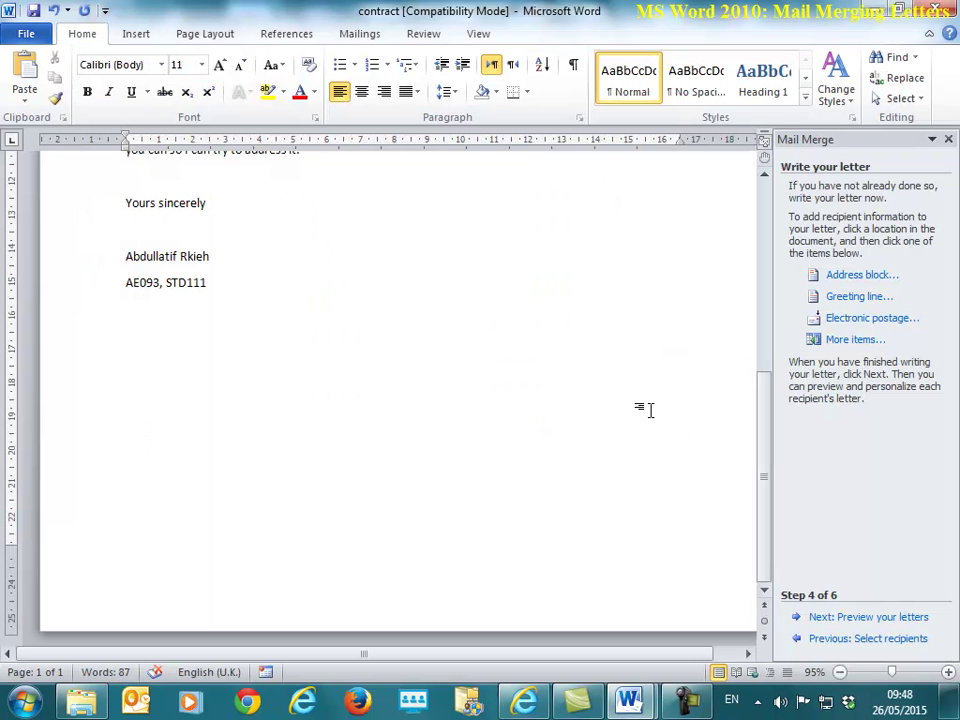
Step: Preview recipient 1's merged letter: Office Clerk, $11250 salary, $13650 total
click(919, 625)
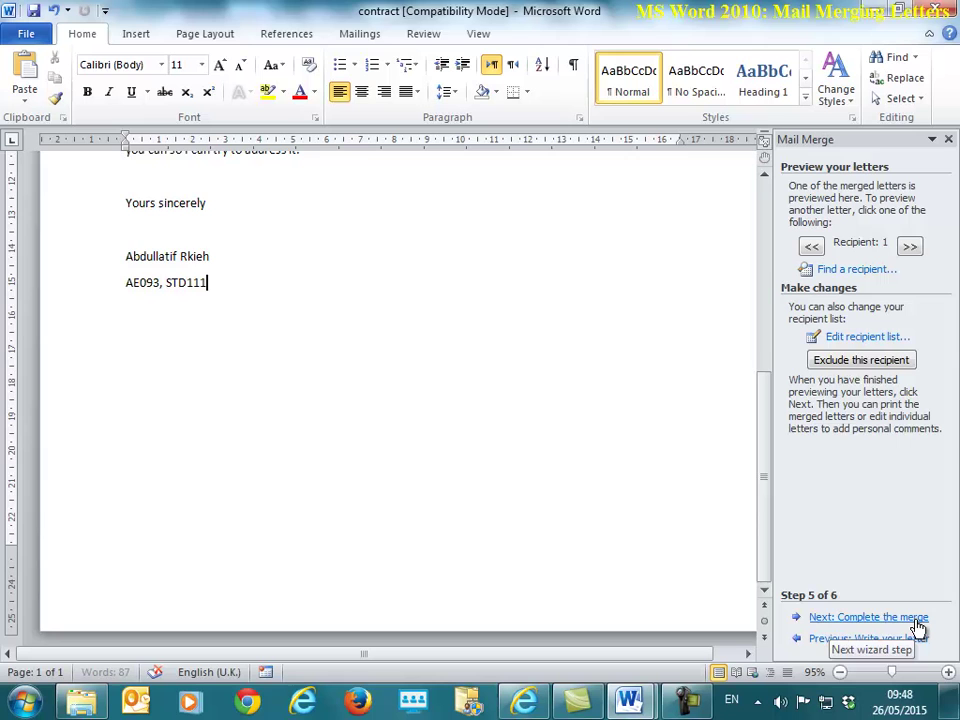
scroll(360, 371, up, 7)
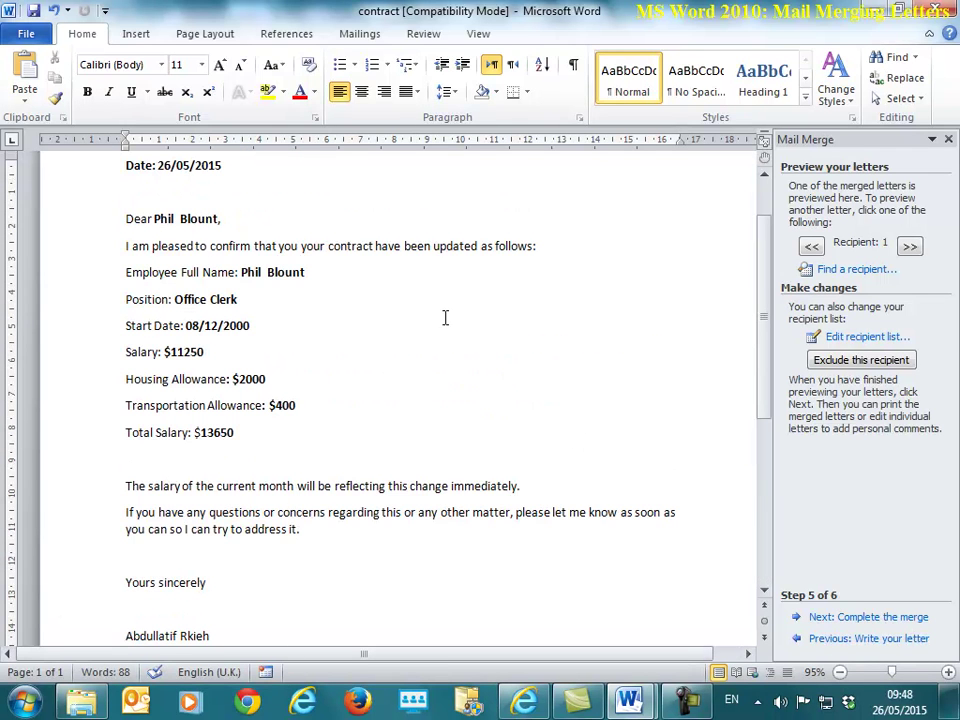
scroll(279, 482, down, 5)
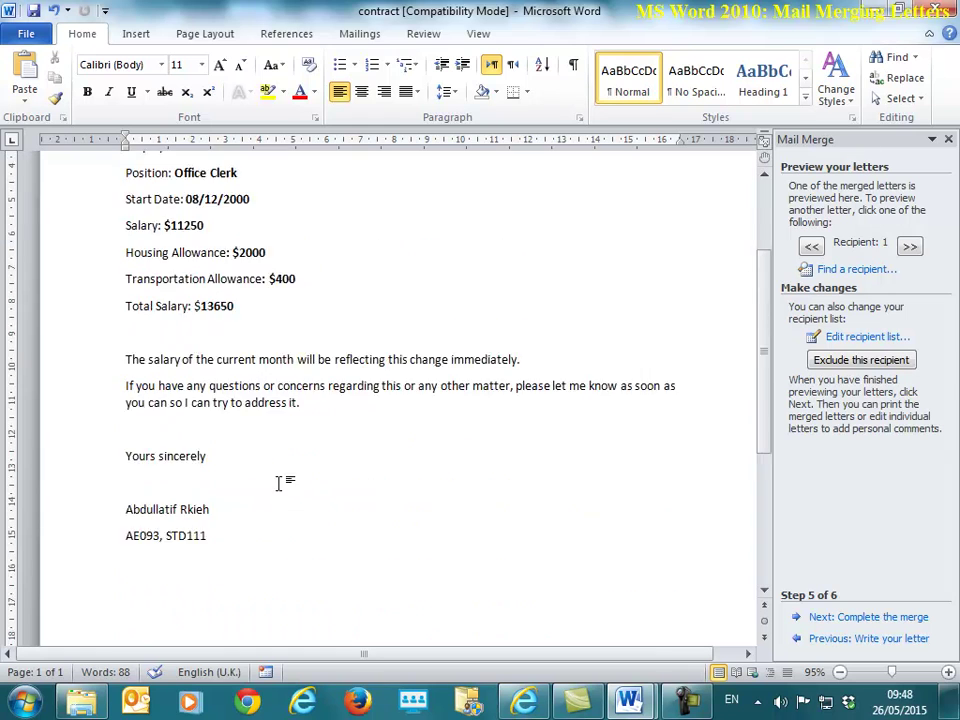
scroll(279, 506, up, 5)
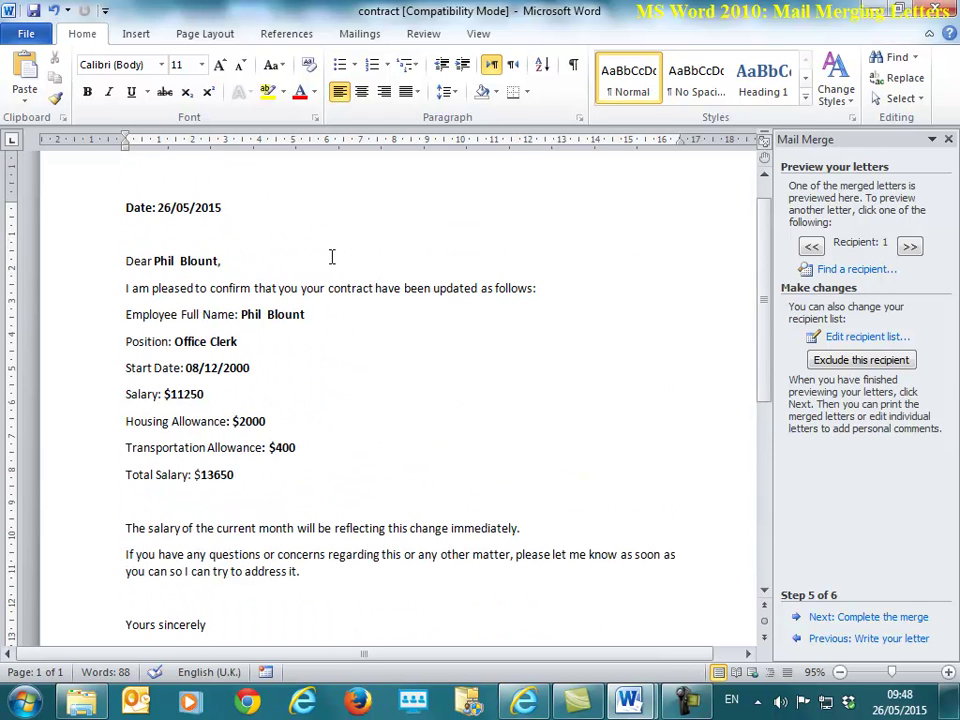
Step: Merge all employee records into a new nine-page document of individual letters
click(906, 620)
click(818, 354)
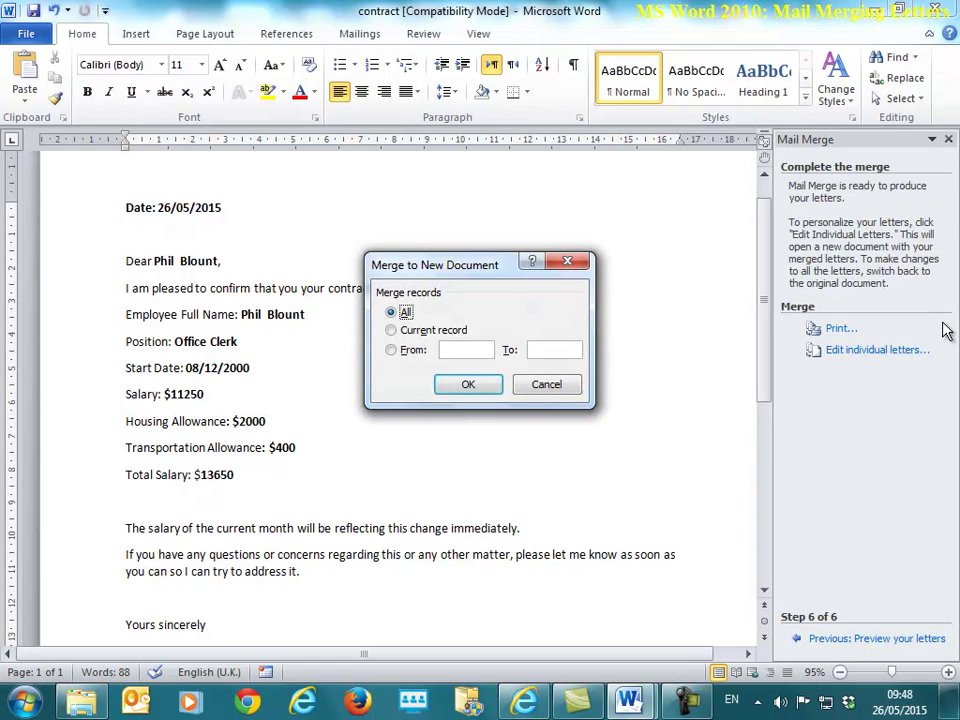
click(466, 385)
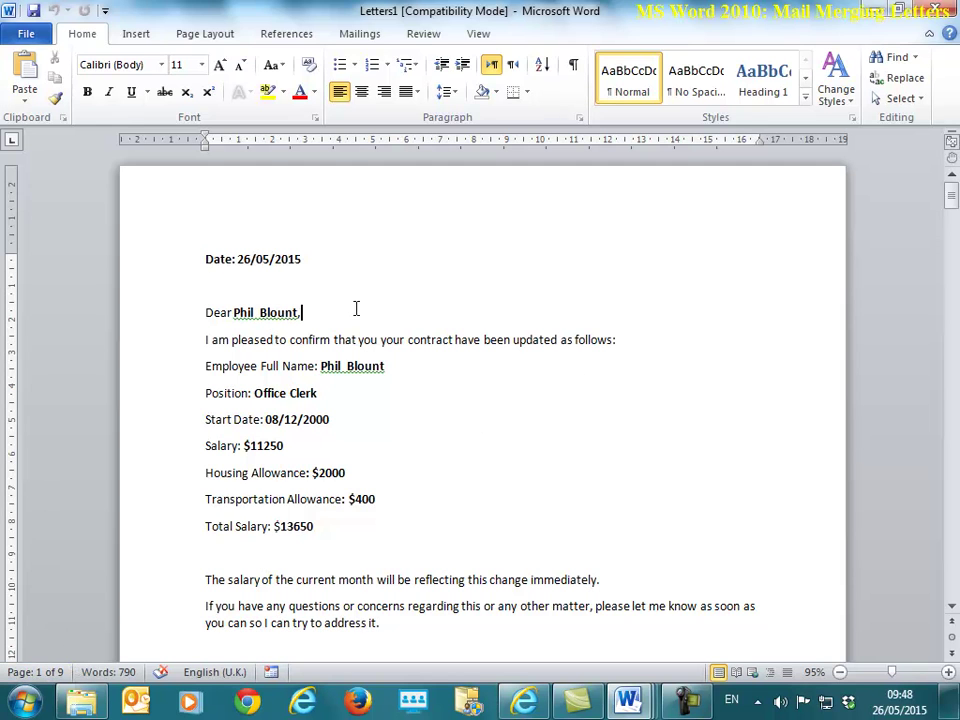
scroll(350, 332, down, 20)
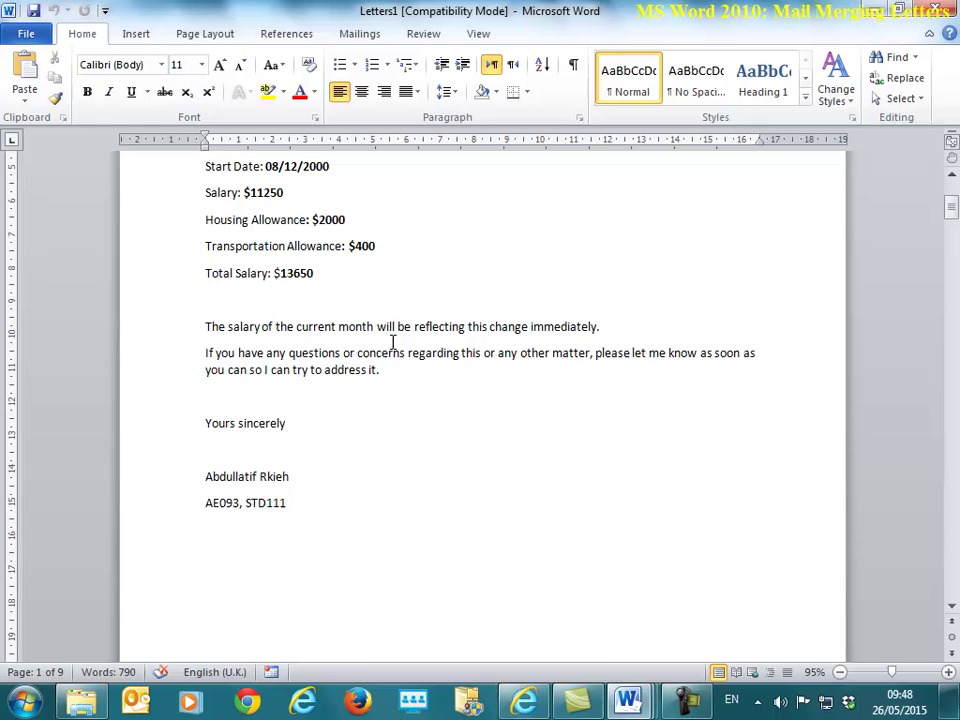
scroll(350, 332, up, 4)
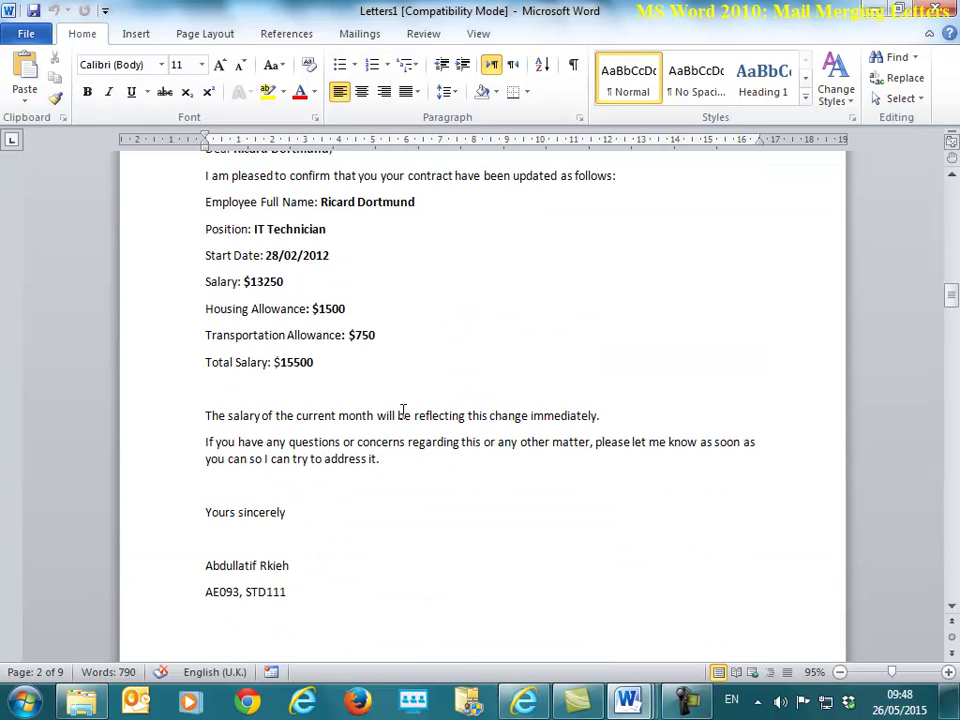
scroll(402, 409, down, 3)
scroll(454, 439, up, 2)
scroll(477, 400, down, 5)
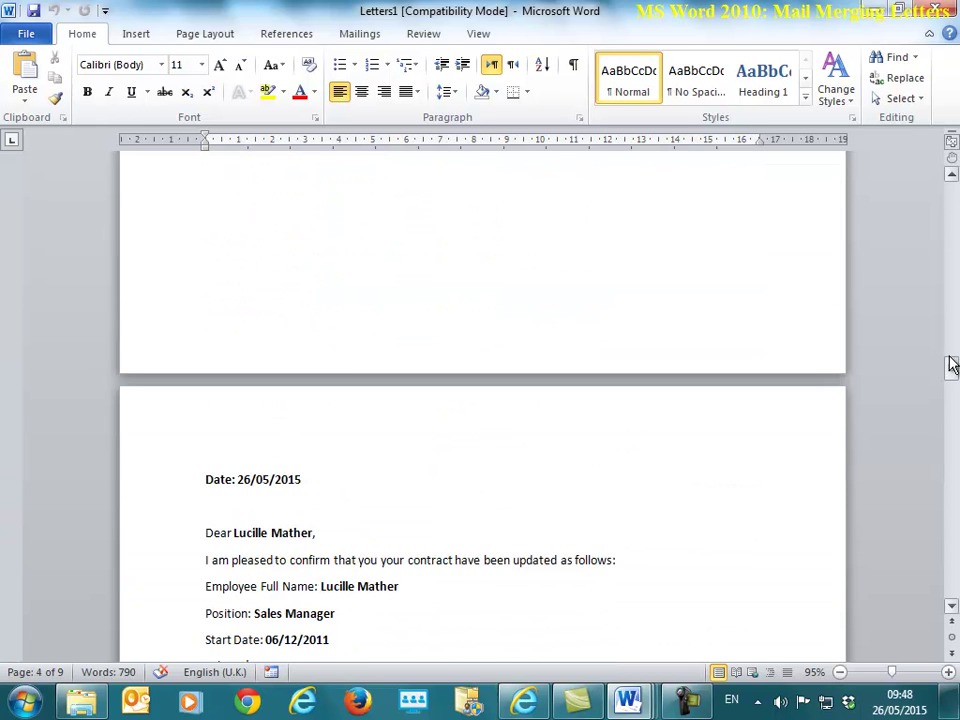
mouse_move(951, 368)
mouse_down()
mouse_move(951, 487)
mouse_move(951, 195)
mouse_up()
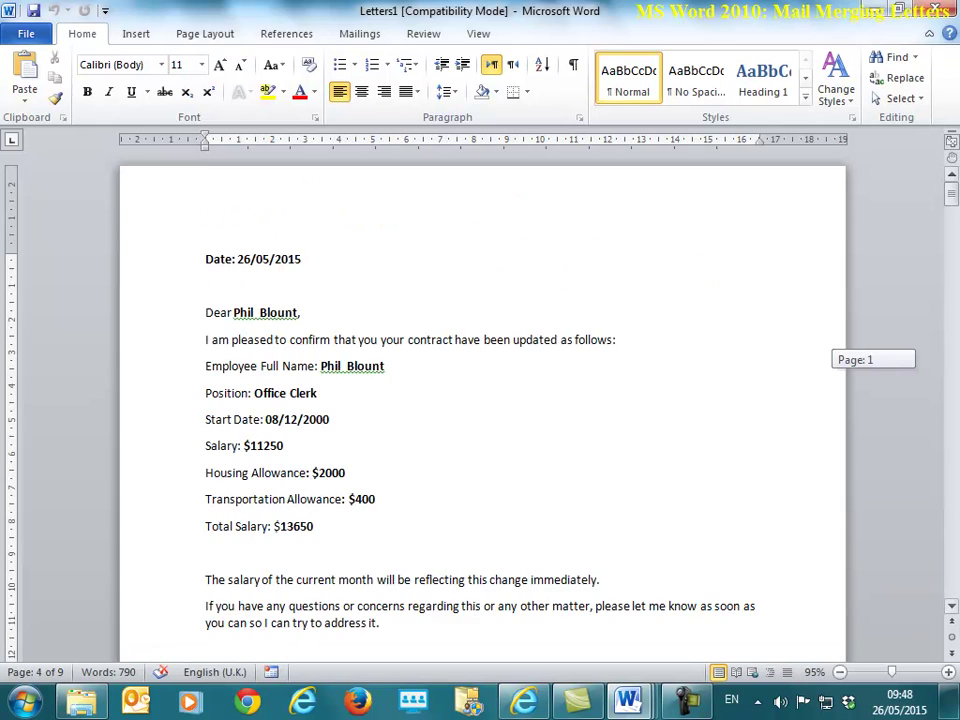
scroll(418, 418, down, 3)
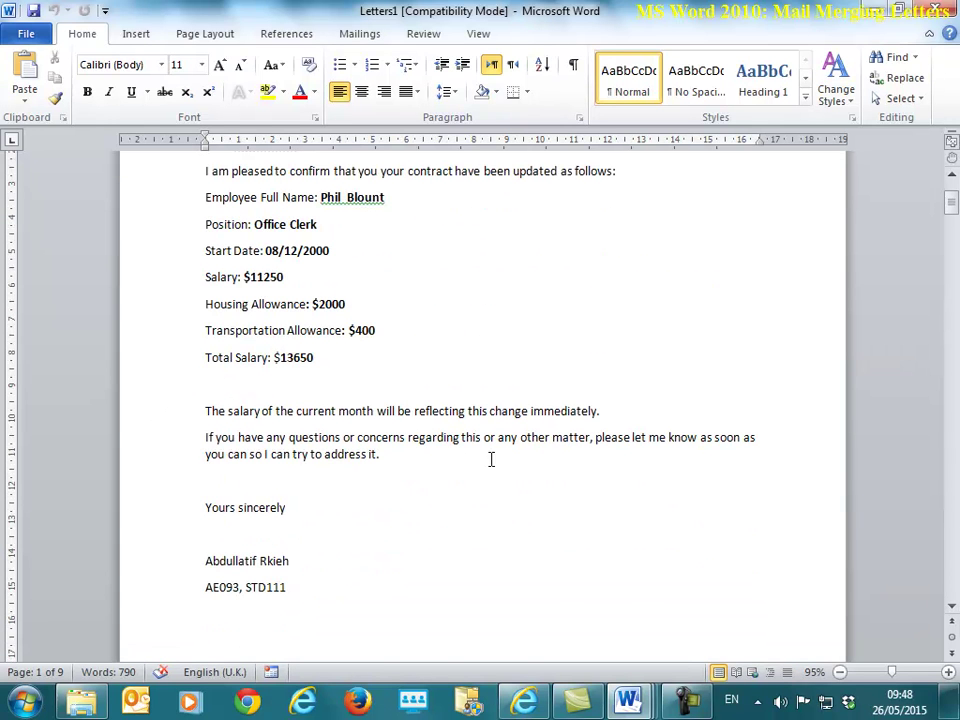
scroll(591, 386, up, 3)
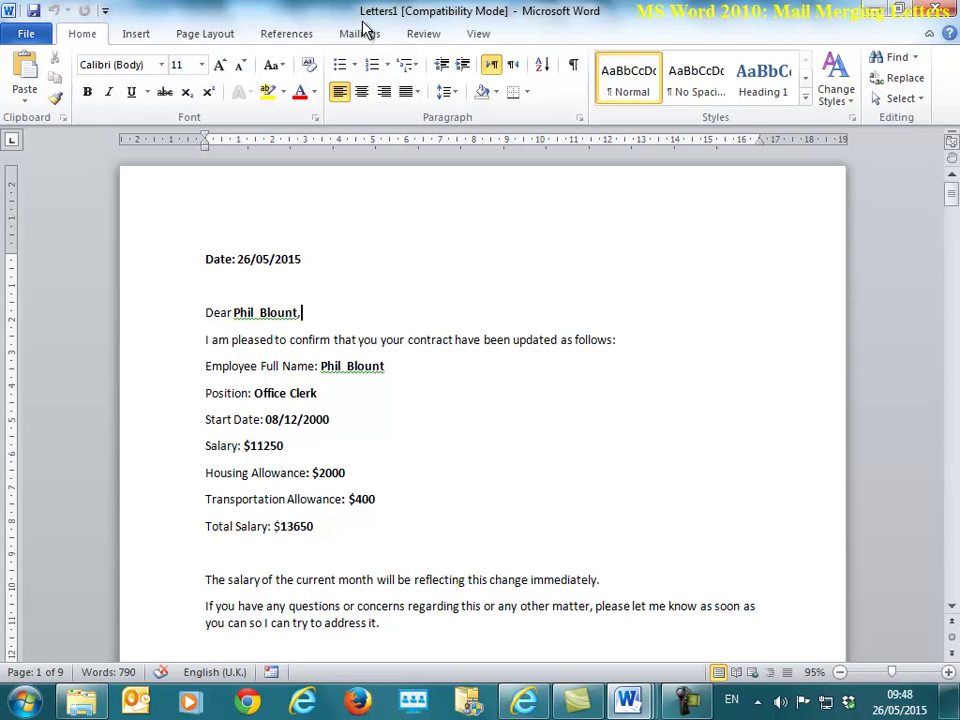
Step: Save the merged document as 'MErged Letters' and close it
click(40, 38)
click(45, 76)
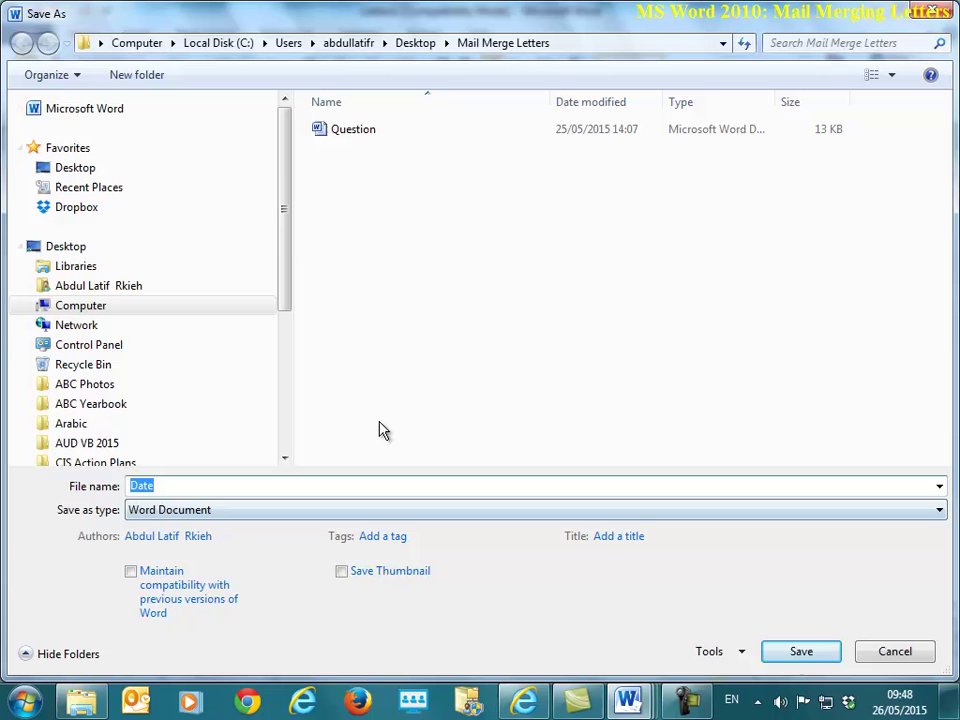
text(MErged)
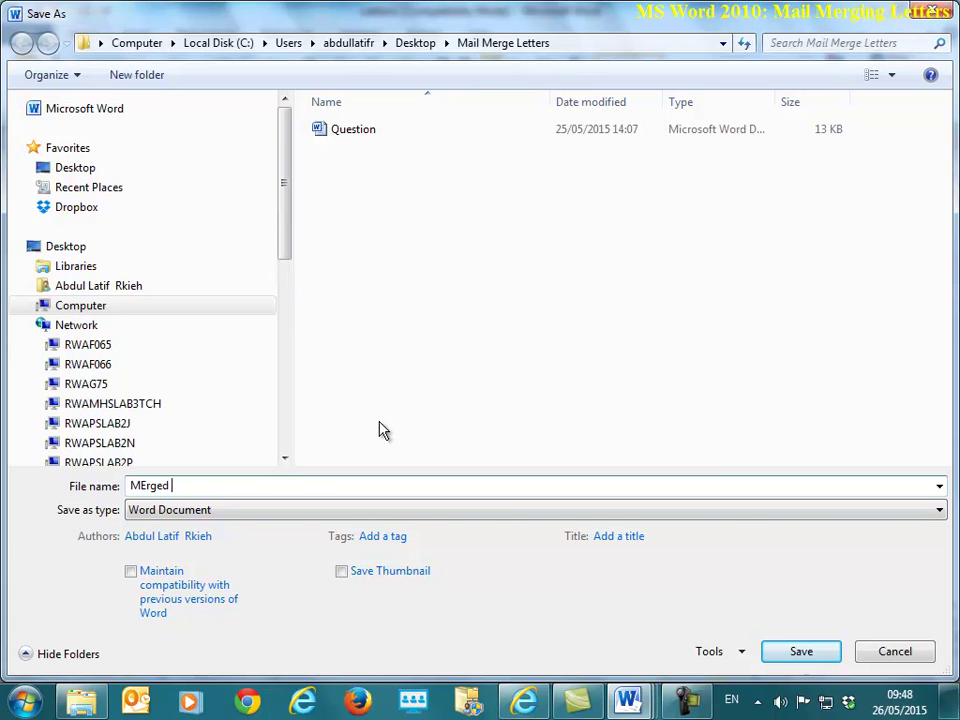
text( Letters)
key(Return)
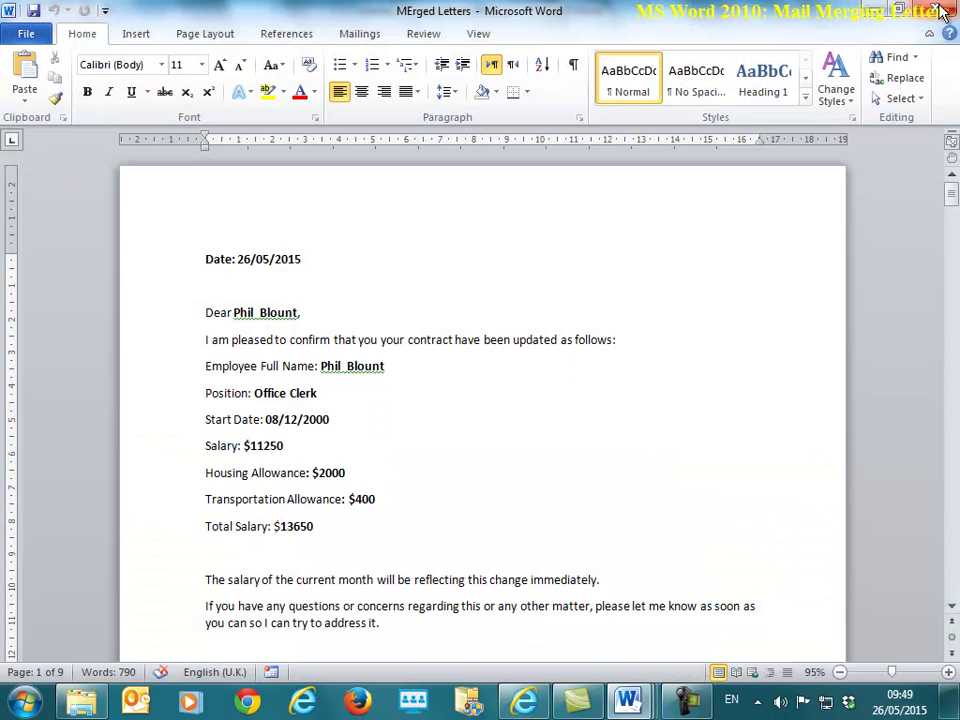
click(940, 12)
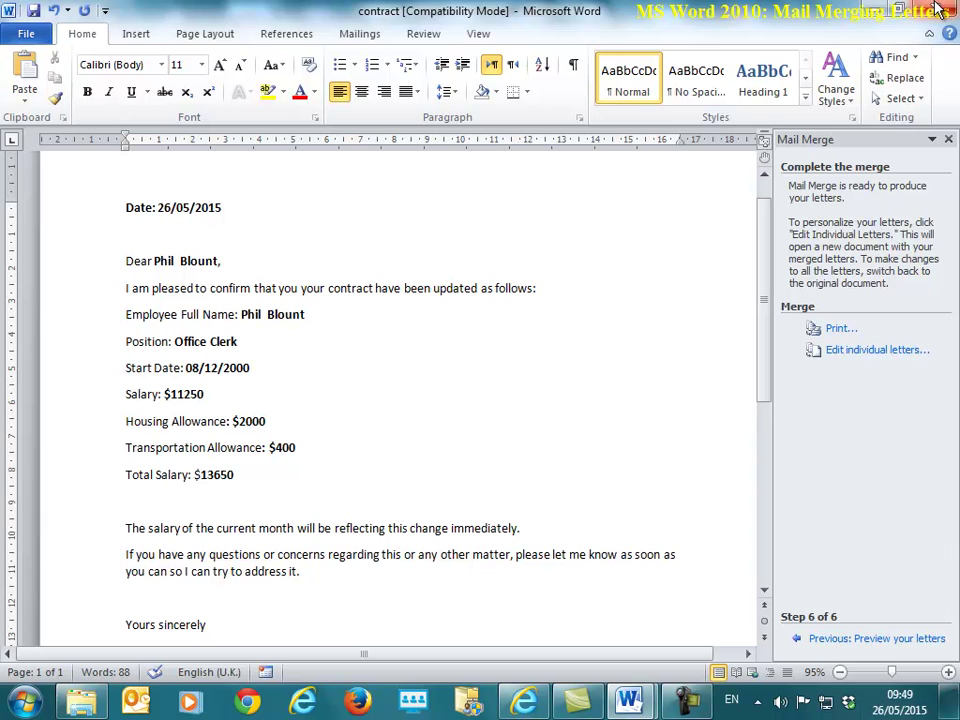
Step: Close the contract without saving, and save and close the Question document
click(938, 10)
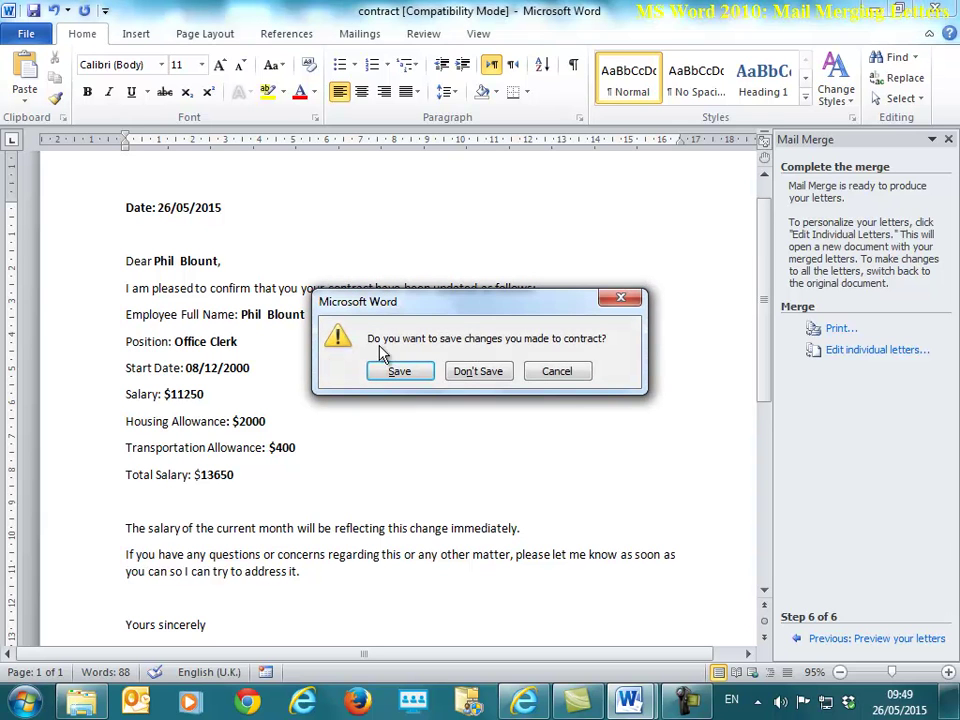
click(487, 374)
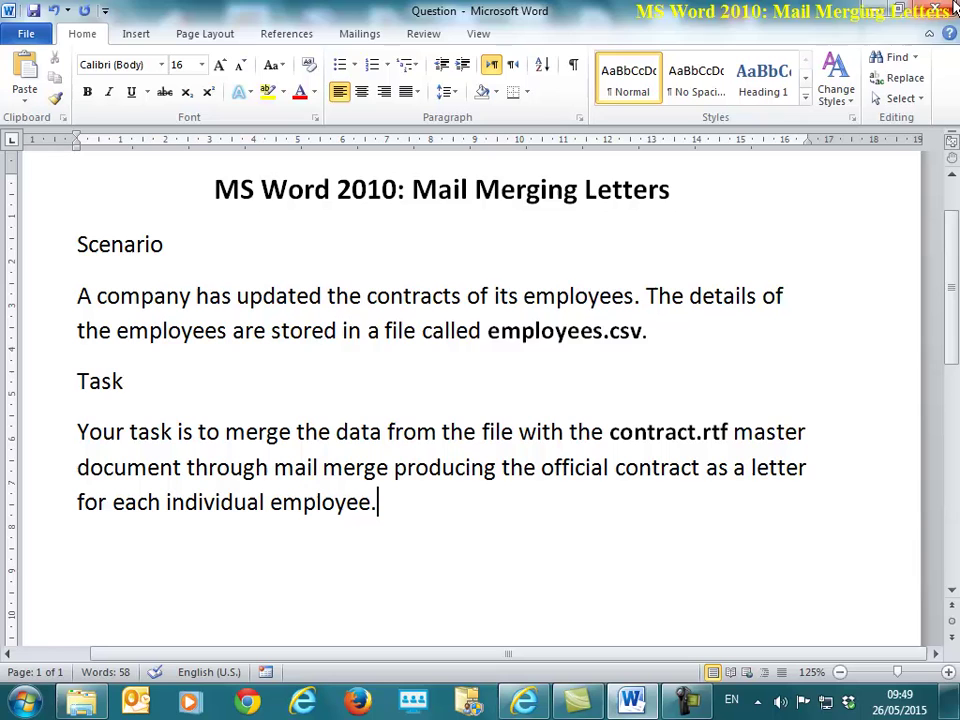
key(alt+F4)
click(404, 376)
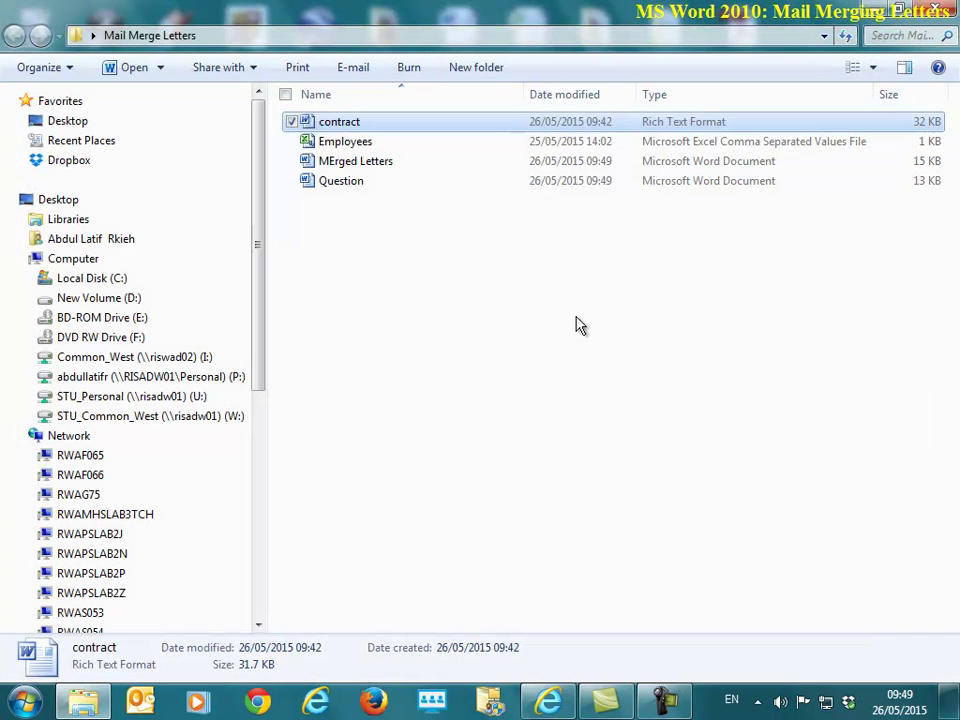
click(422, 283)
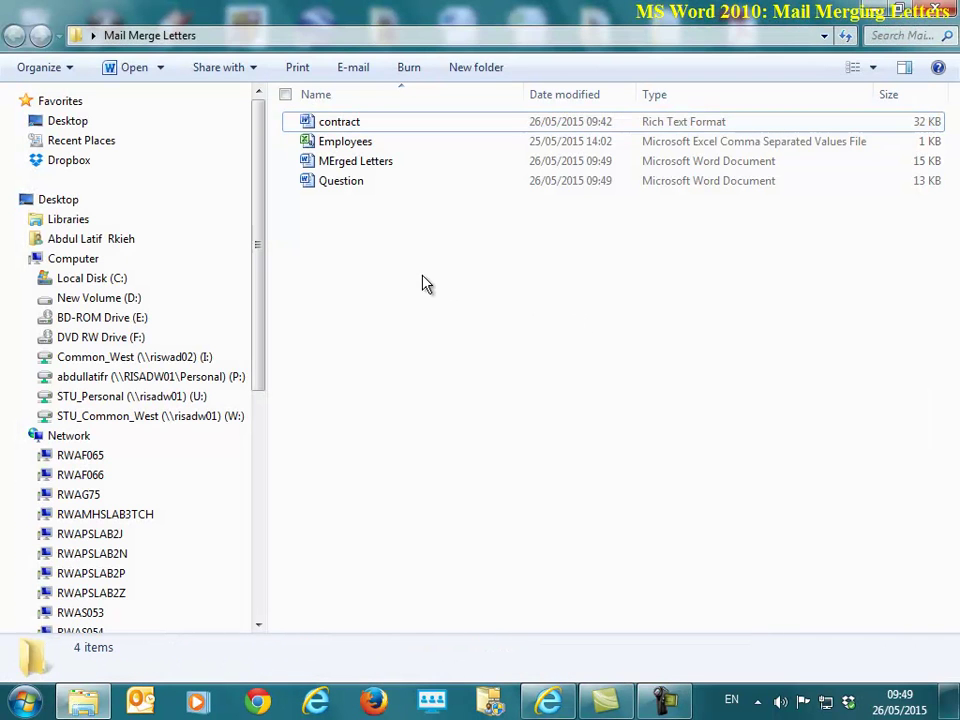
click(352, 150)
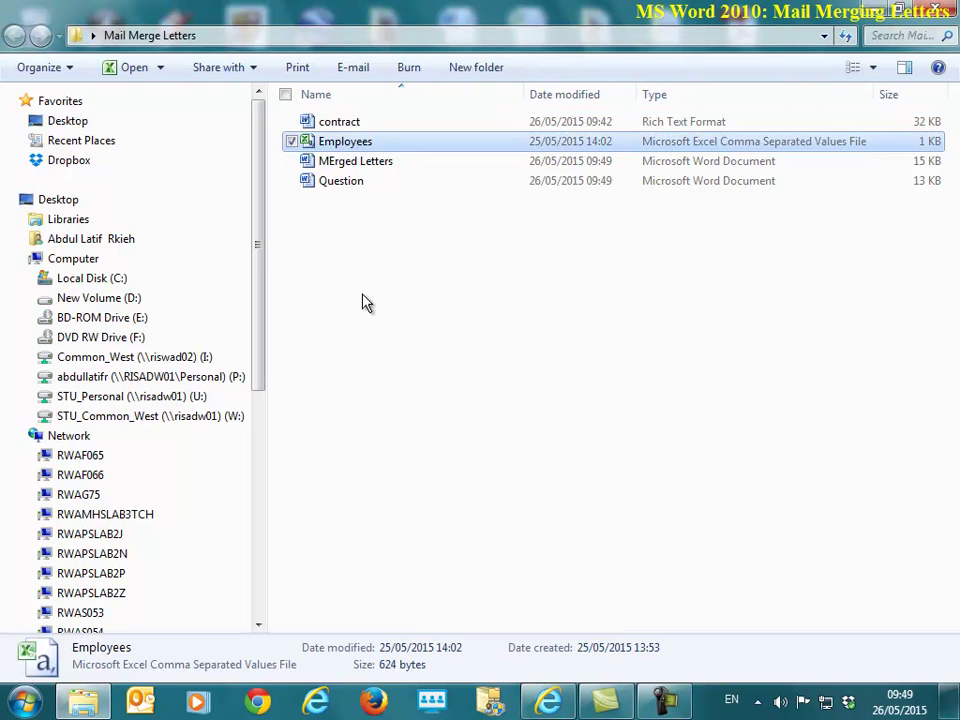
click(348, 124)
double_click(373, 161)
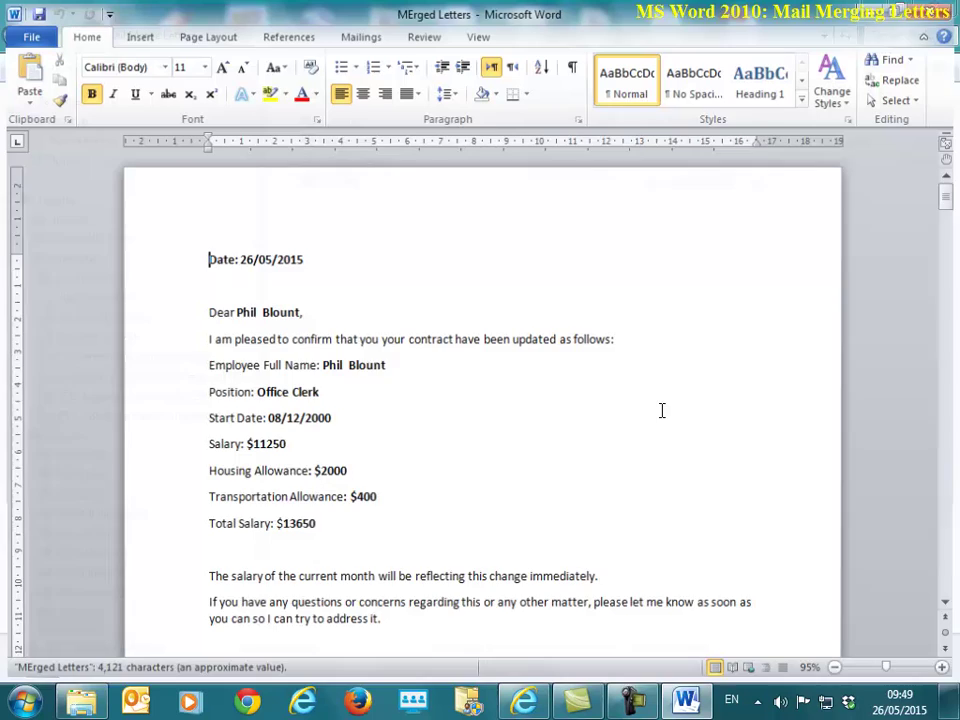
scroll(617, 422, down, 20)
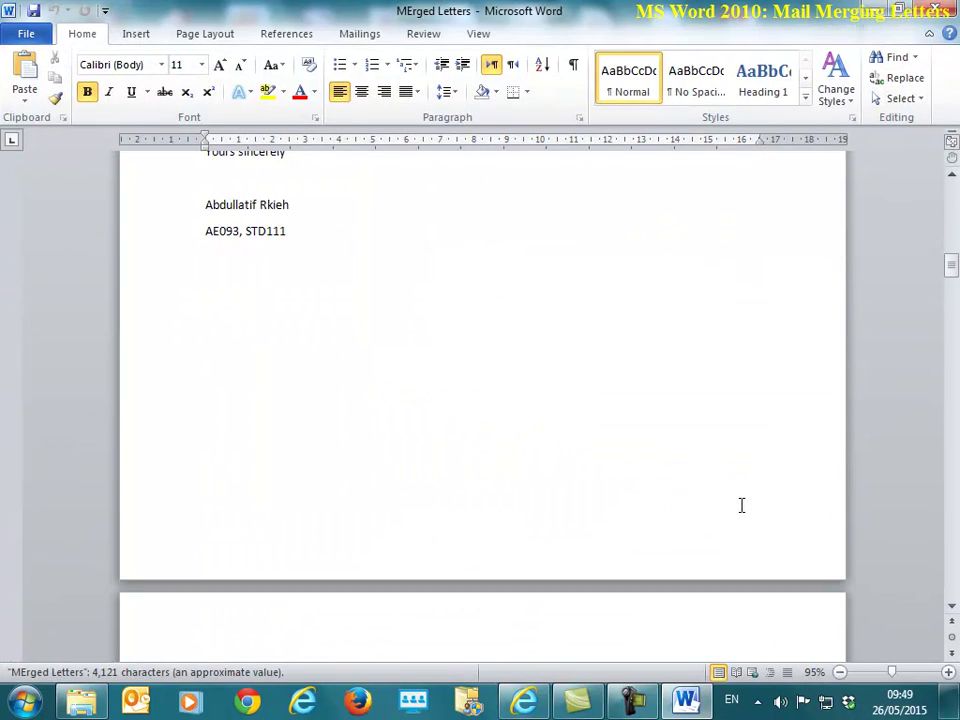
scroll(949, 589, up, 10)
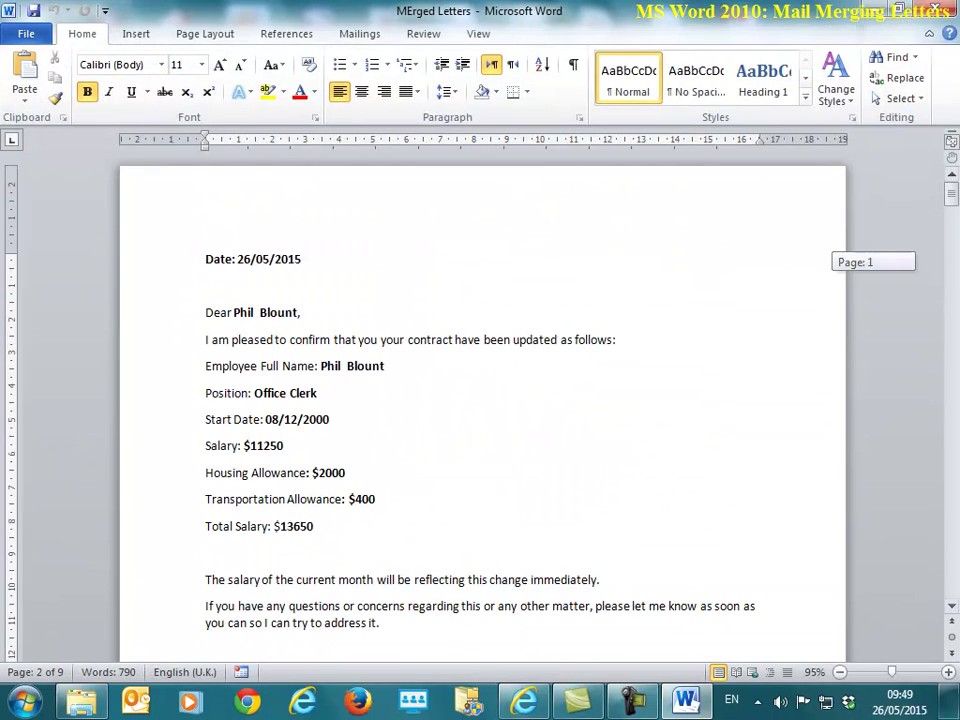
click(935, 11)
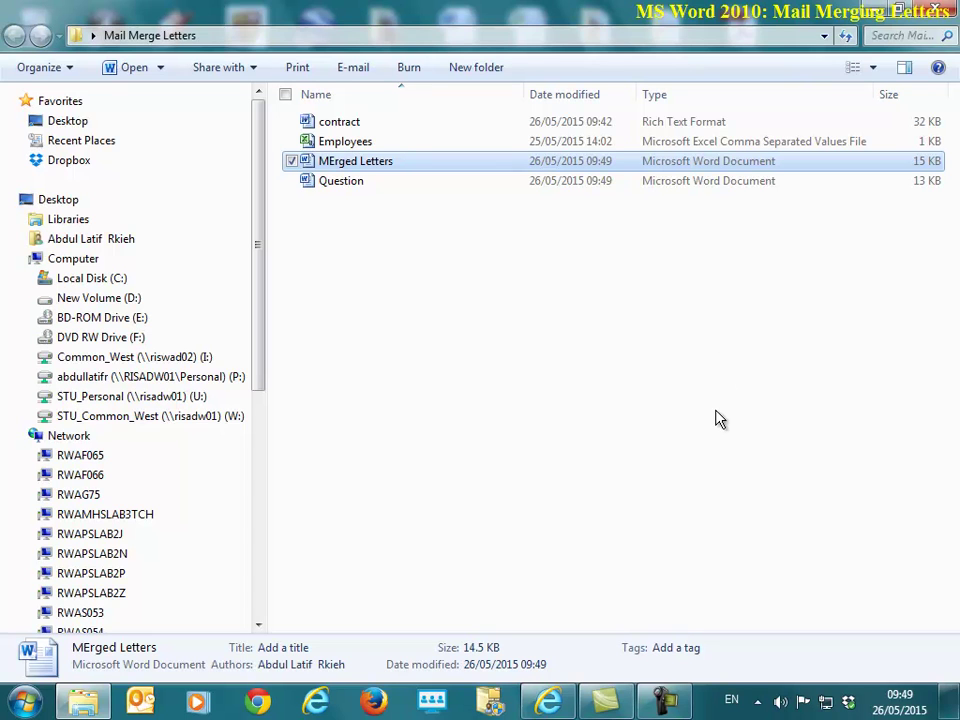
mouse_move(666, 710)
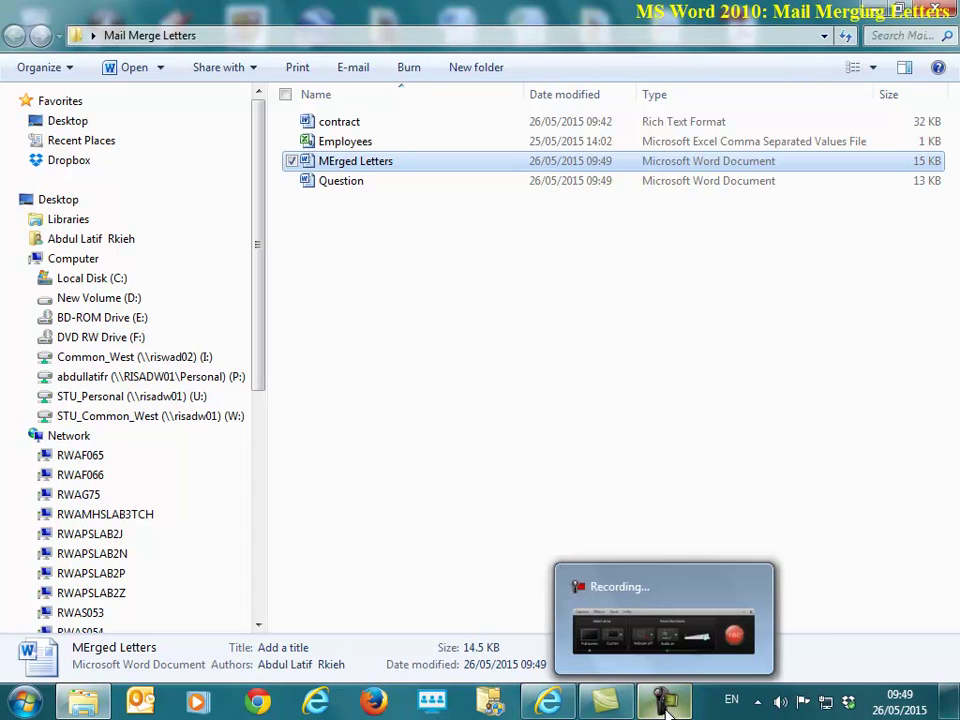